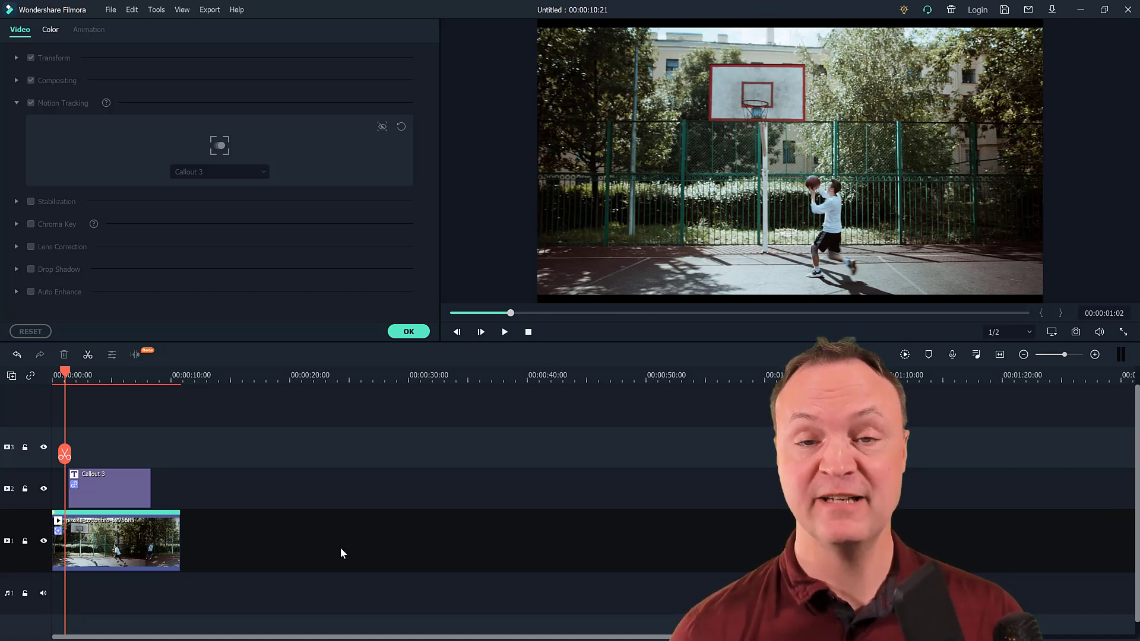
- Play and stop the finished callout-tracking demo to preview it
{"action": "key", "text": "space"}
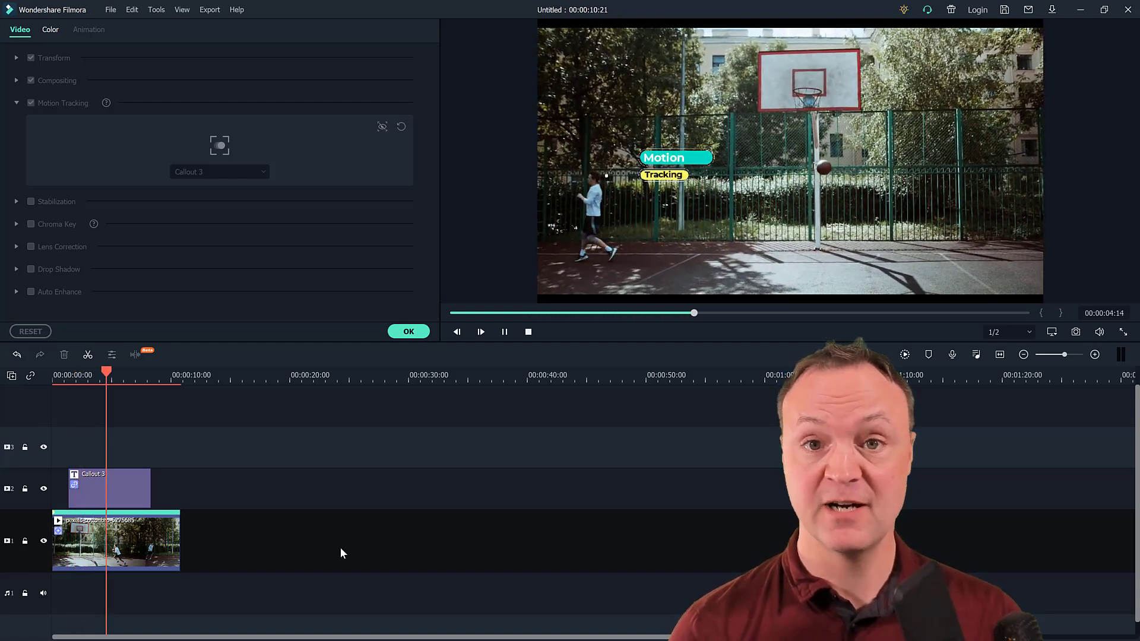
{"action": "key", "text": "space"}
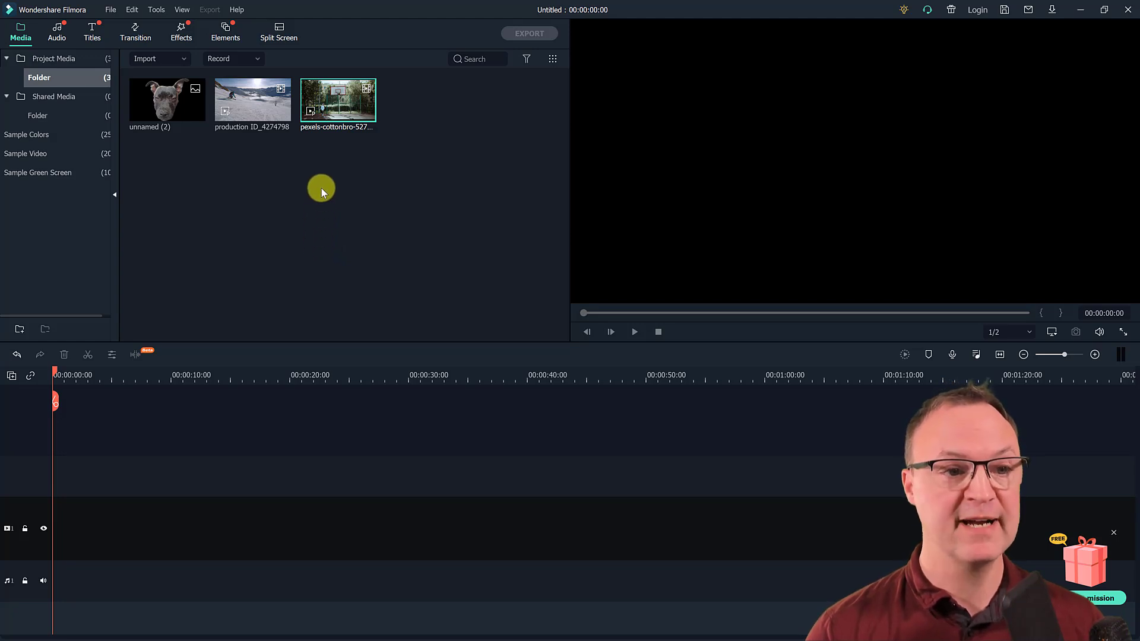
- Place the basketball clip on the main video track at 1920 x 1080 25fps, review it, and rewind
{"action": "left_click", "coordinate": [305, 194]}
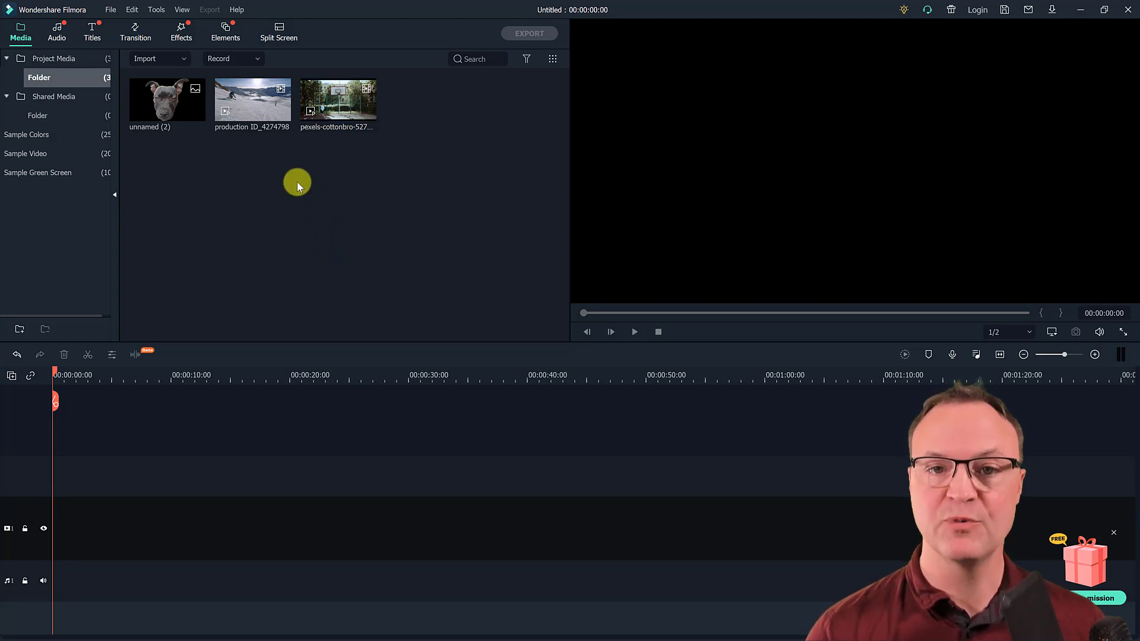
{"action": "left_click_drag", "start_coordinate": [333, 116], "coordinate": [58, 546]}
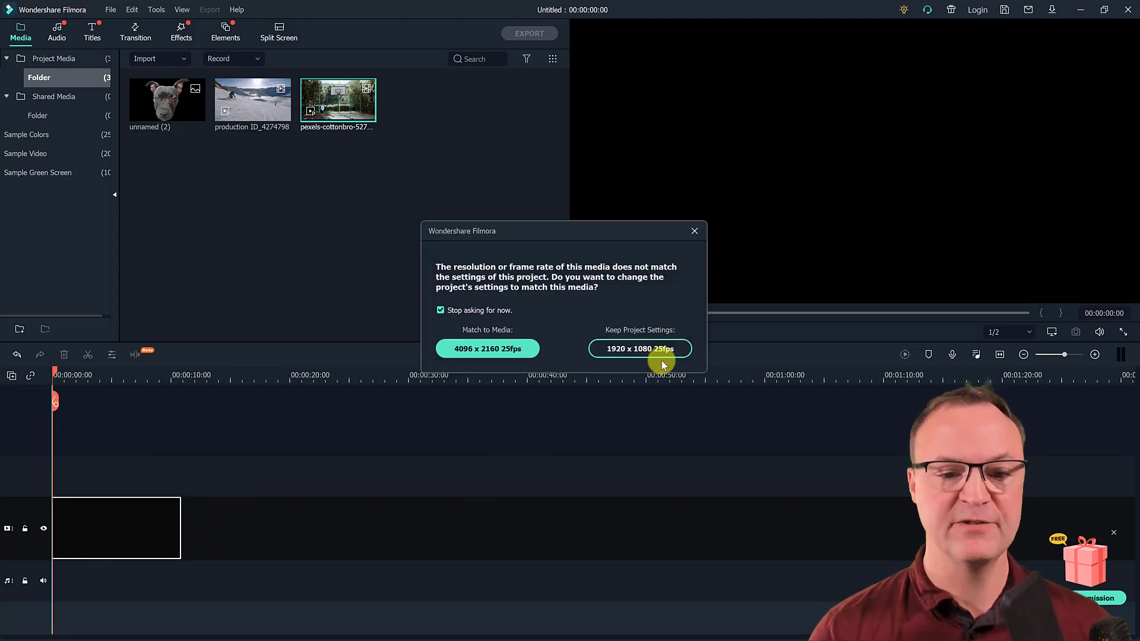
{"action": "left_click", "coordinate": [647, 350]}
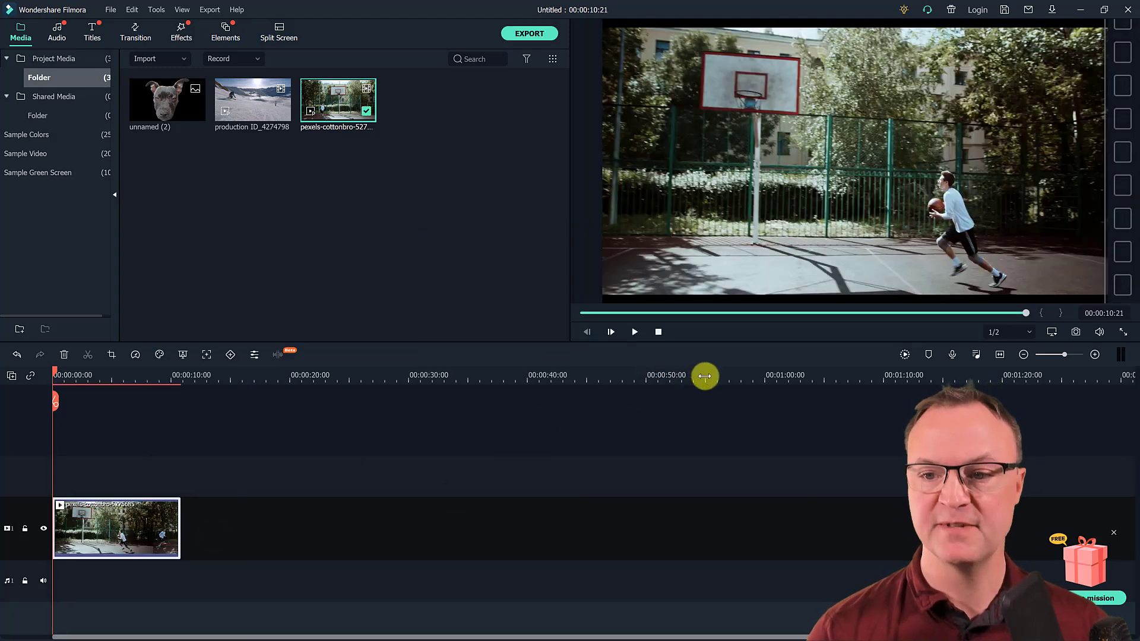
{"action": "key", "text": "space"}
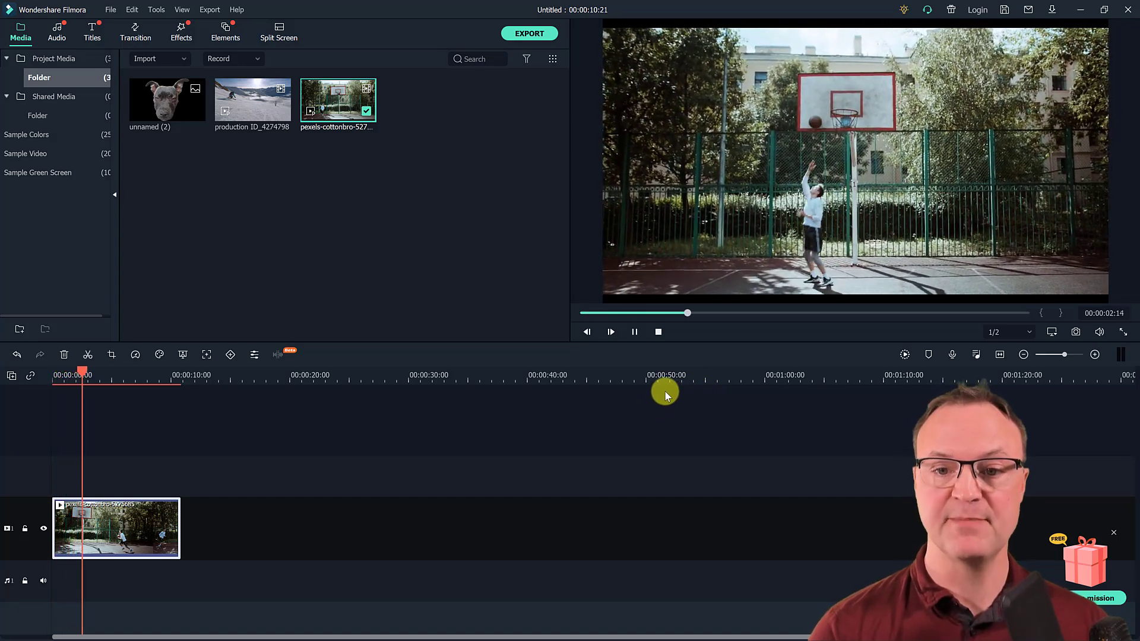
{"action": "key", "text": "space"}
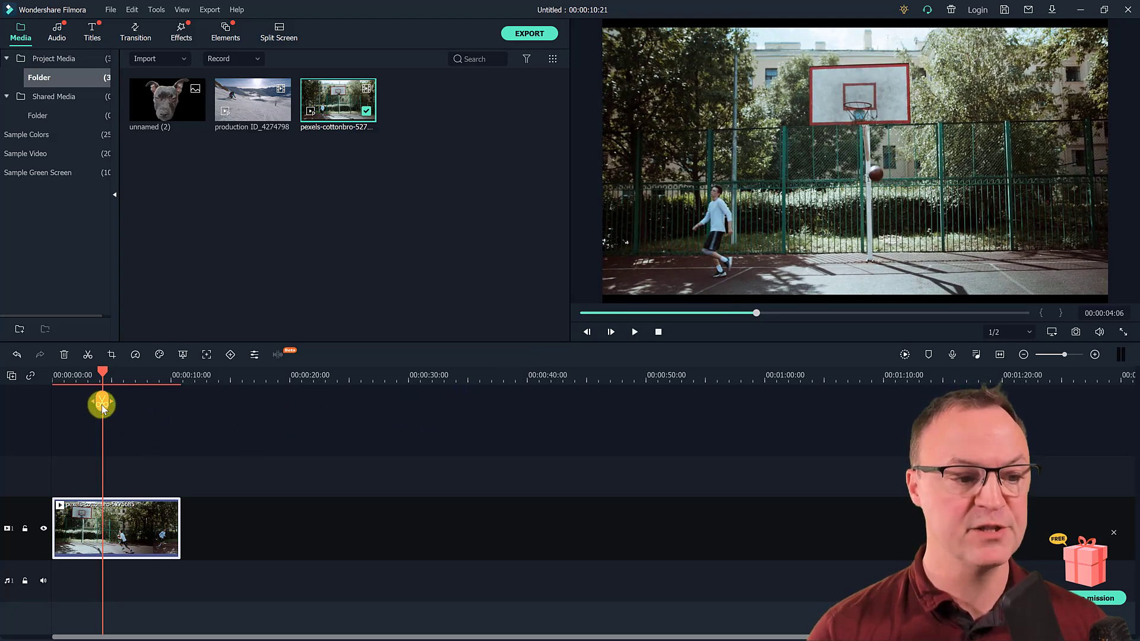
{"action": "left_click_drag", "start_coordinate": [102, 405], "coordinate": [48, 408]}
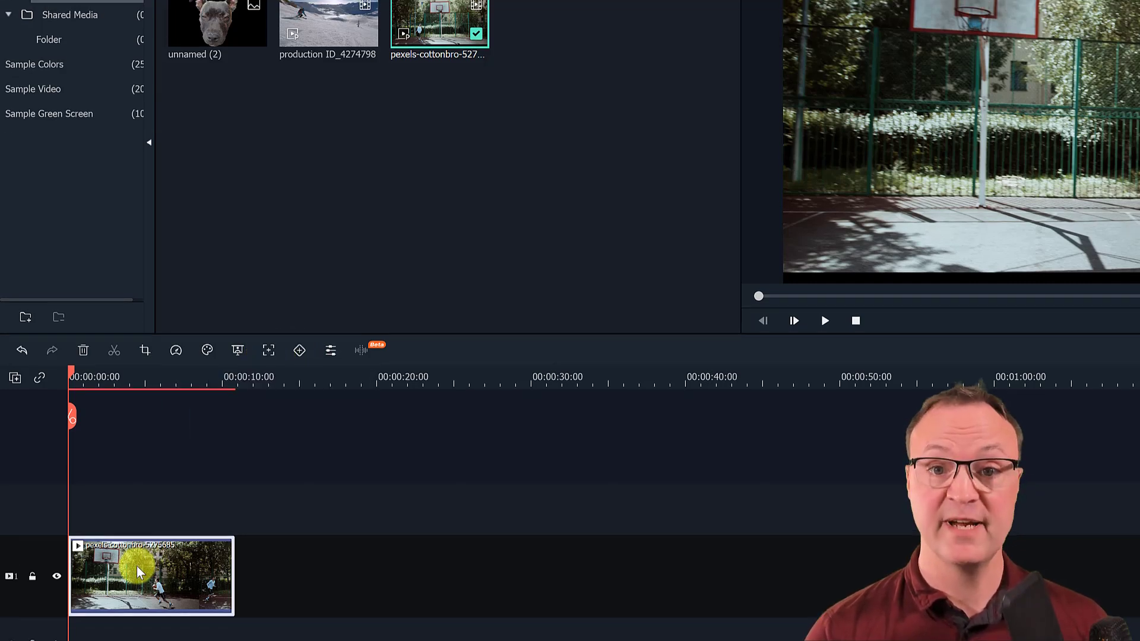
- Enable Motion Tracking on the basketball clip and shrink the tracking box onto the player's head
{"action": "double_click", "coordinate": [138, 558]}
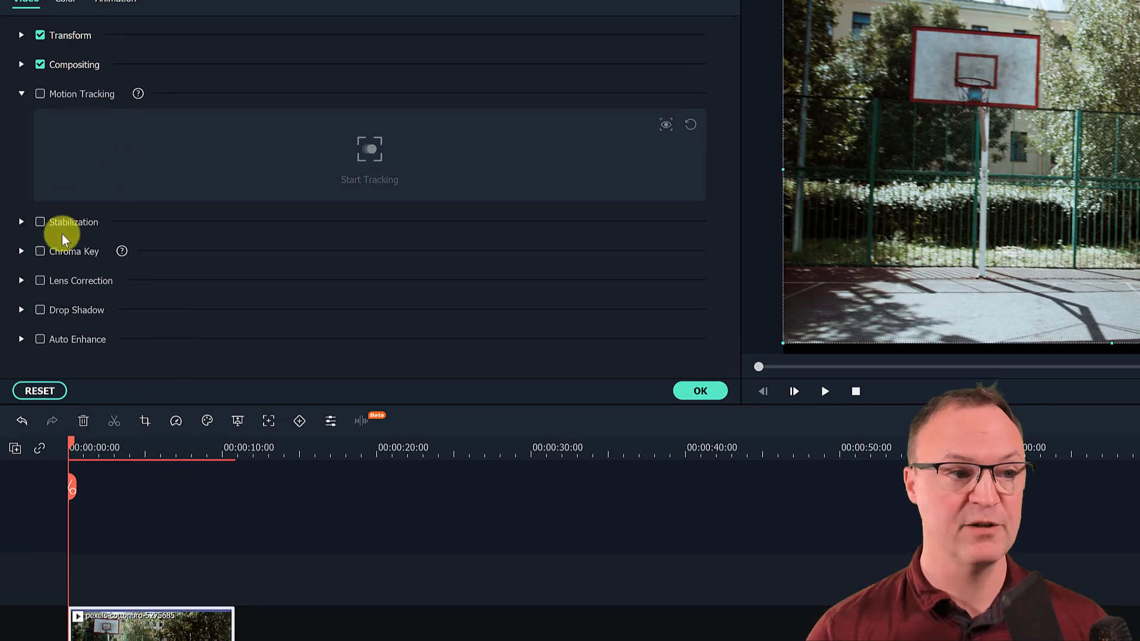
{"action": "left_click", "coordinate": [45, 94]}
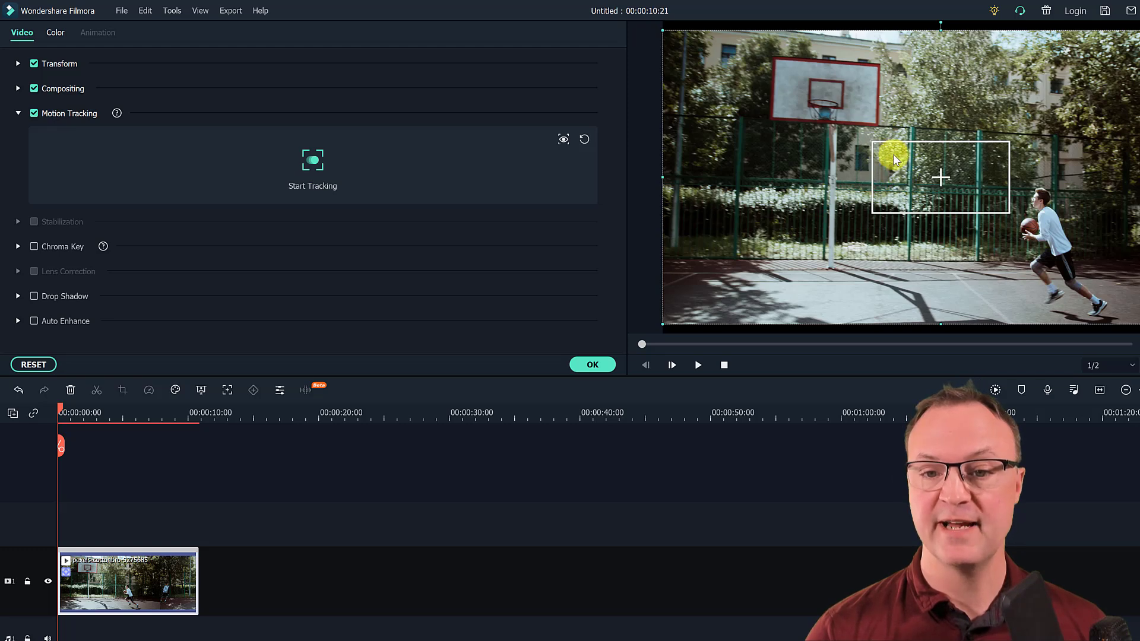
{"action": "left_click", "coordinate": [914, 187]}
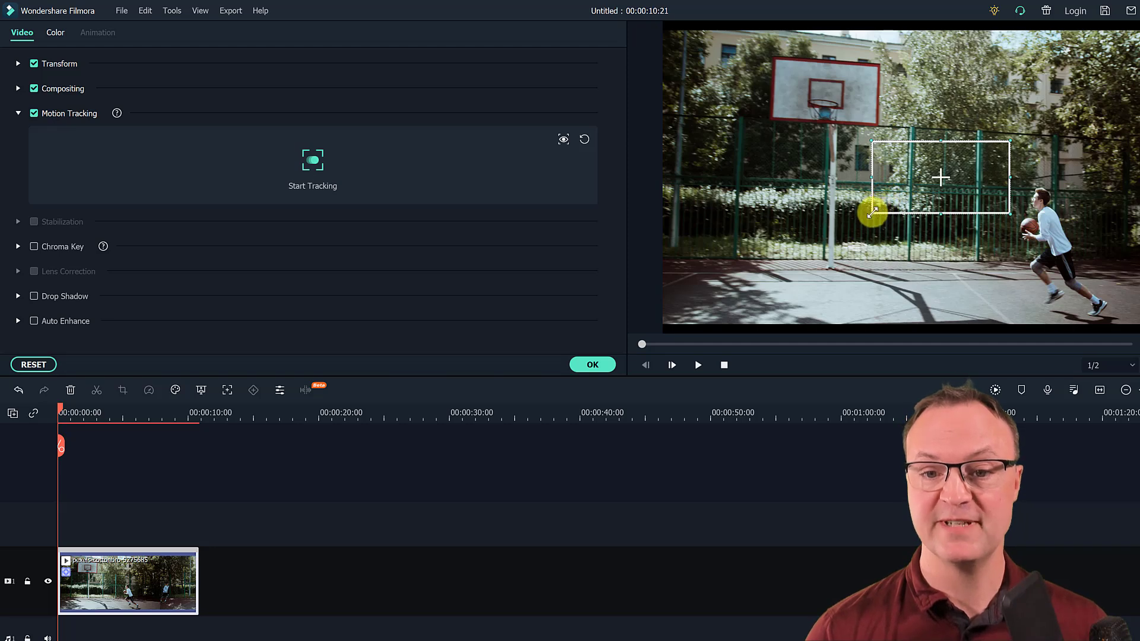
{"action": "left_click_drag", "start_coordinate": [871, 212], "coordinate": [1051, 197]}
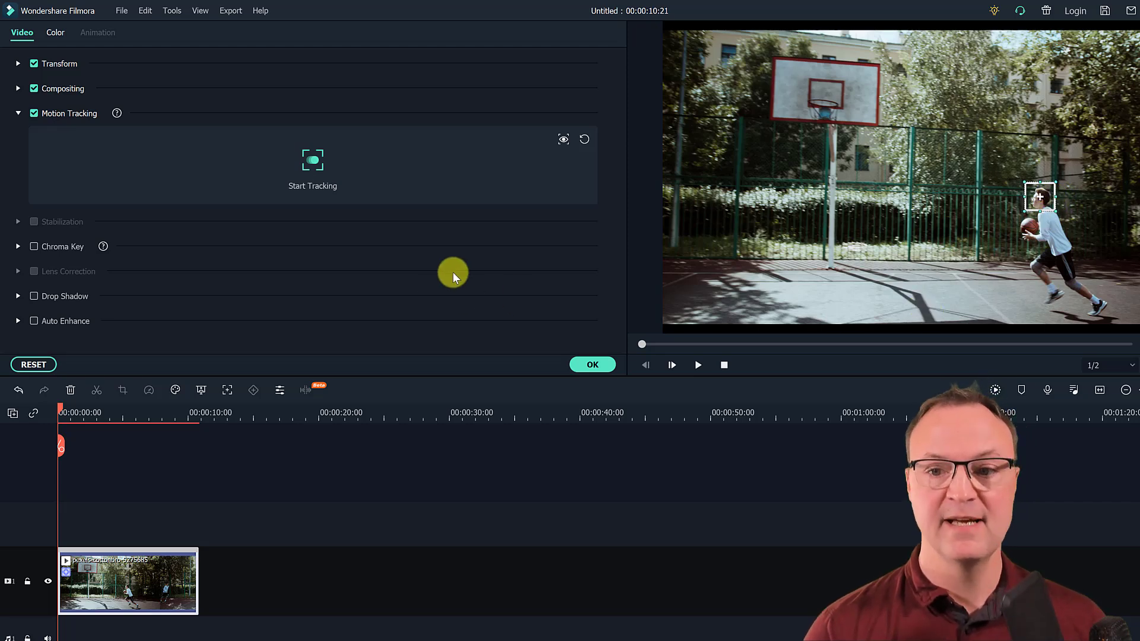
- Track the player's head across the clip and play it back to check the box follows
{"action": "left_click", "coordinate": [308, 161]}
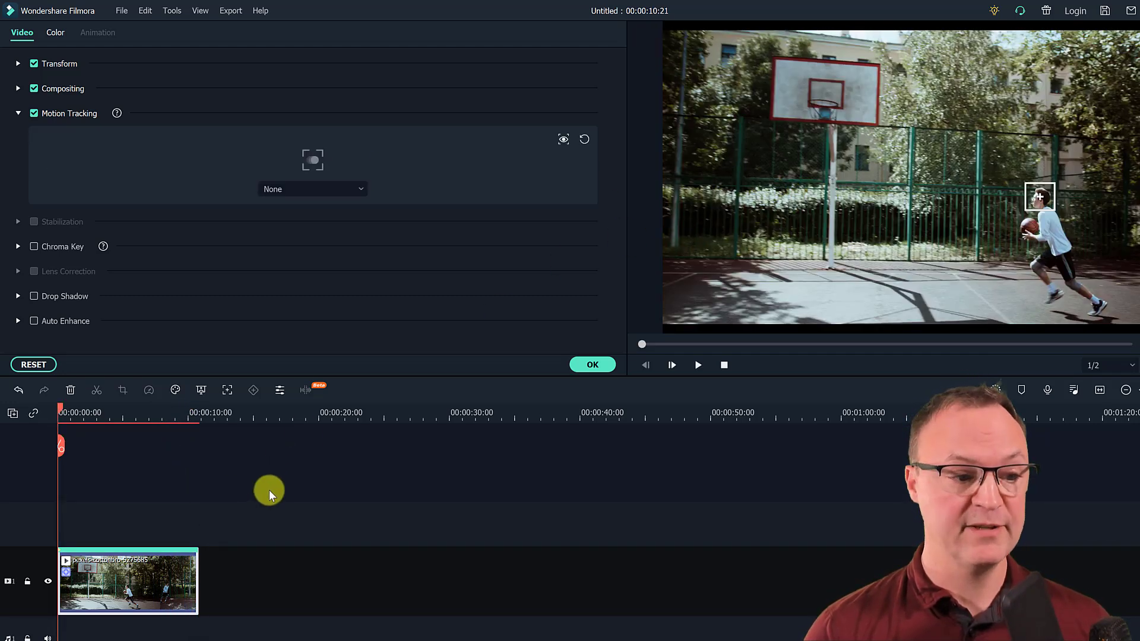
{"action": "key", "text": "space"}
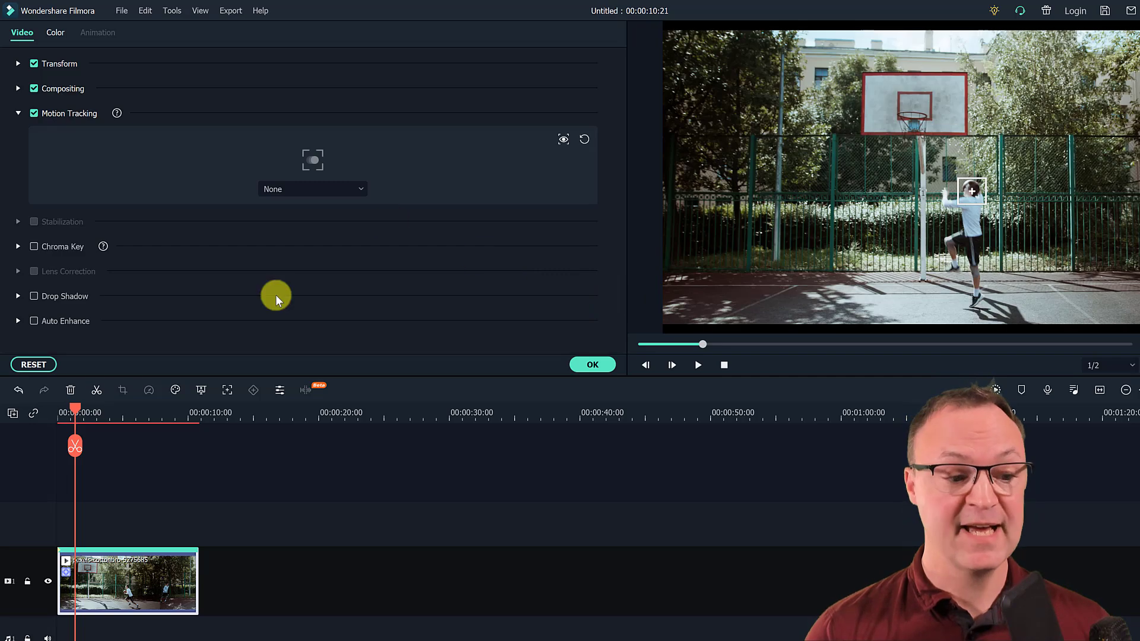
- Add the Callout 3 title on track 2 above the basketball clip and preview it
{"action": "left_click", "coordinate": [603, 370]}
{"action": "left_click", "coordinate": [102, 38]}
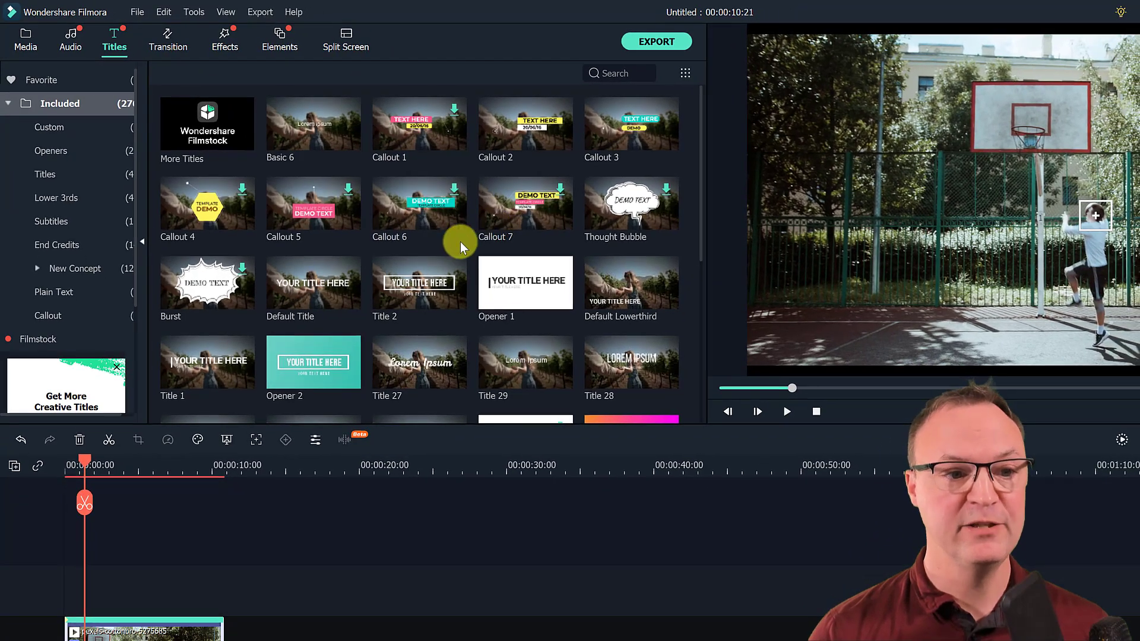
{"action": "mouse_move", "coordinate": [447, 234]}
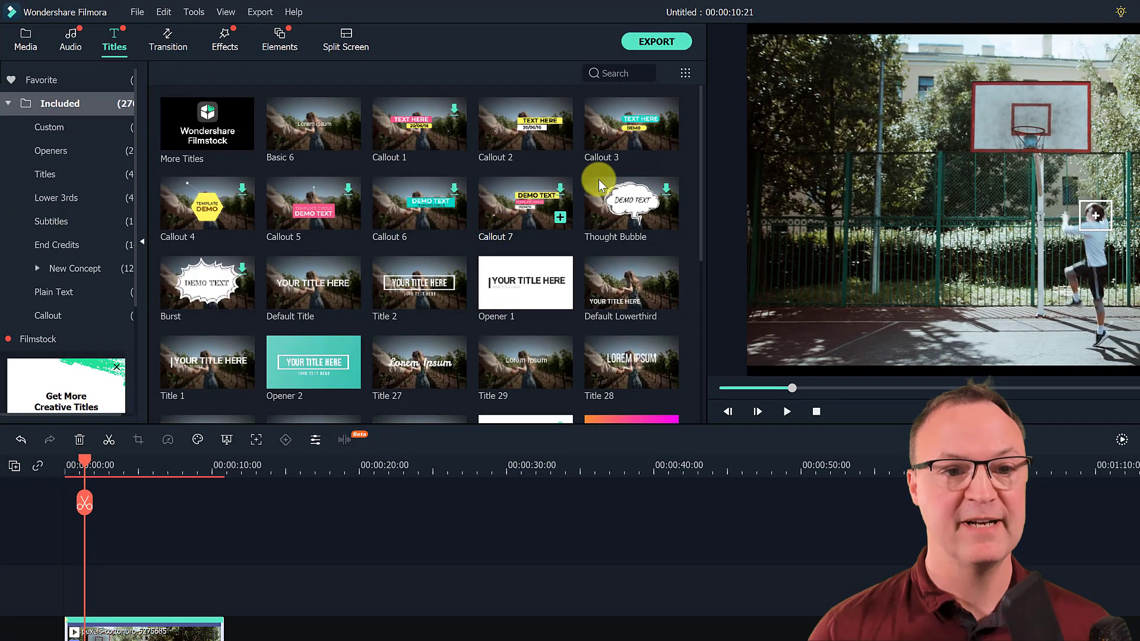
{"action": "left_click_drag", "start_coordinate": [618, 137], "coordinate": [87, 498]}
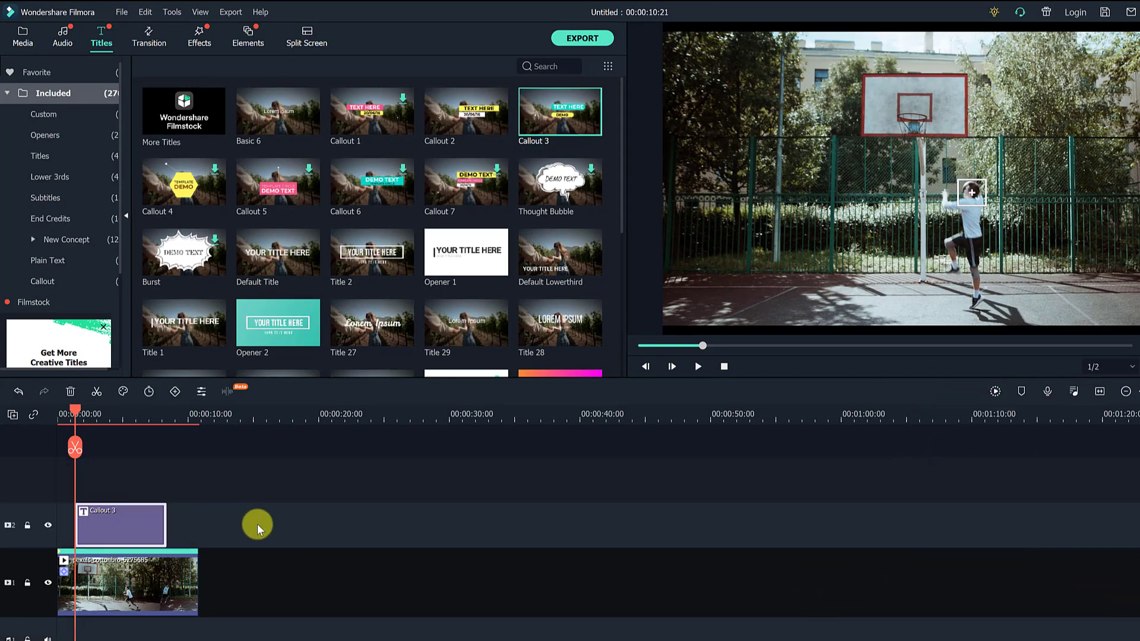
{"action": "key", "text": "space"}
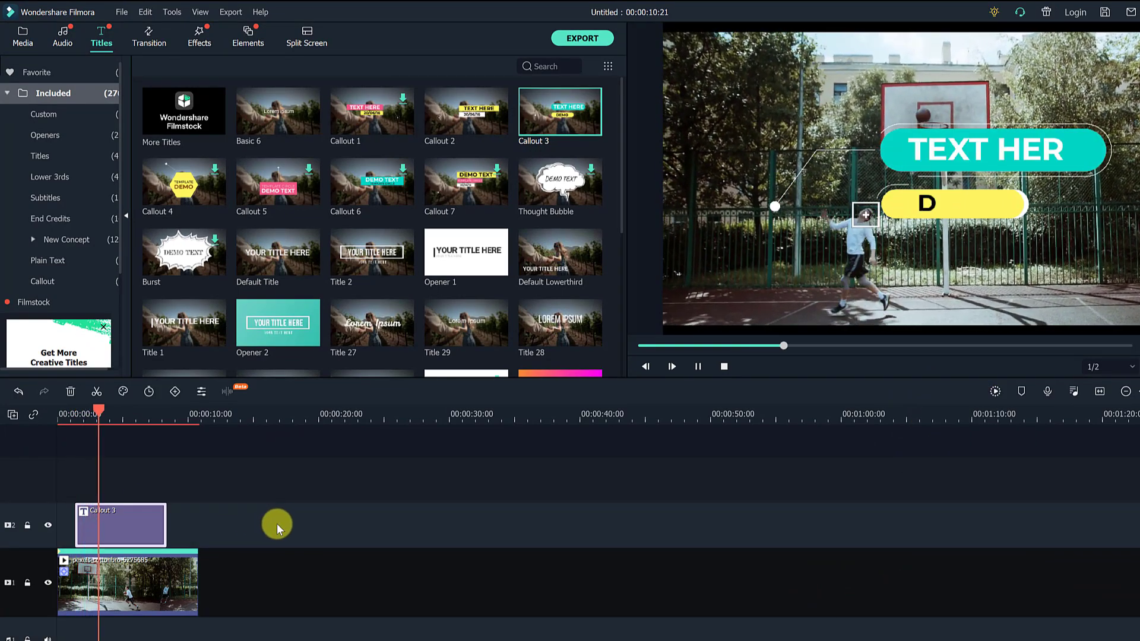
{"action": "key", "text": "space"}
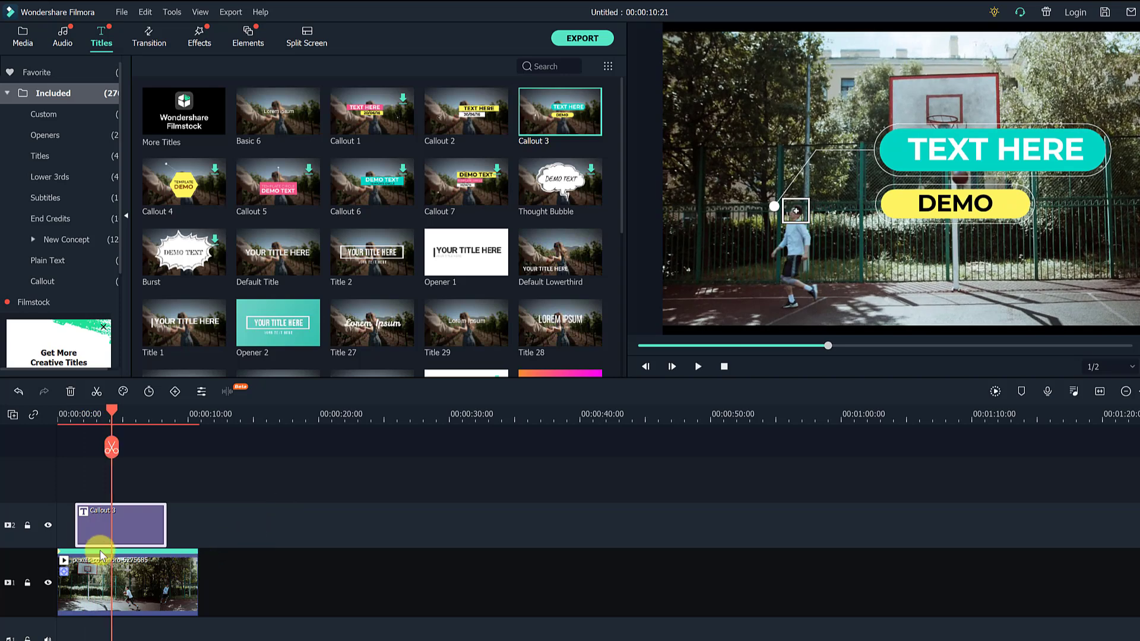
- Shrink the whole Callout 3 graphic in the preview
{"action": "double_click", "coordinate": [98, 532]}
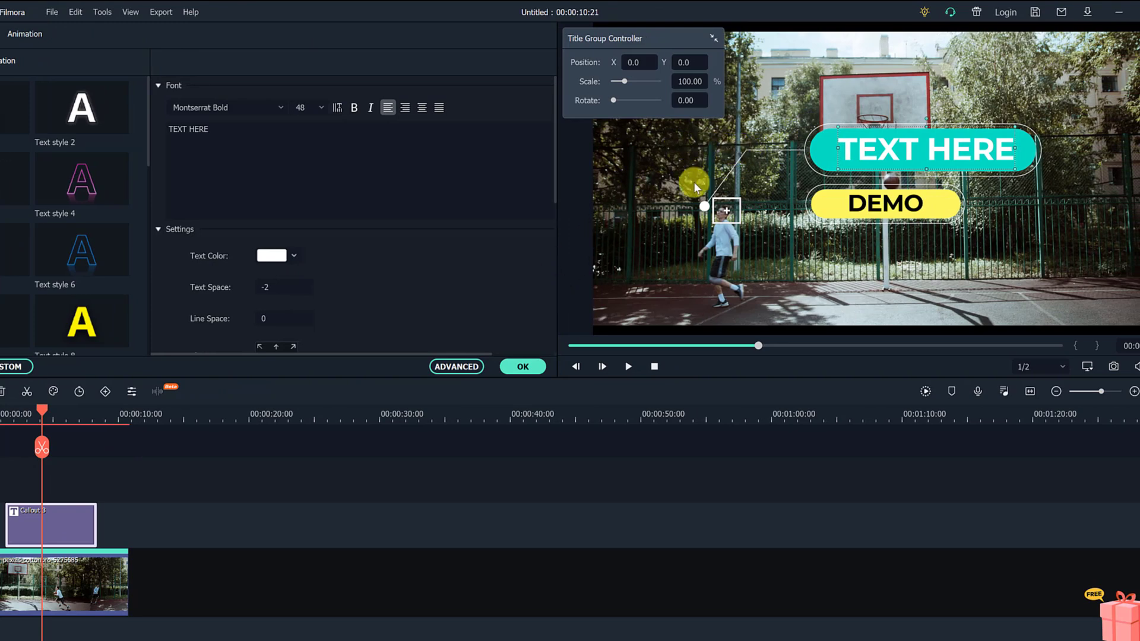
{"action": "left_click", "coordinate": [735, 159]}
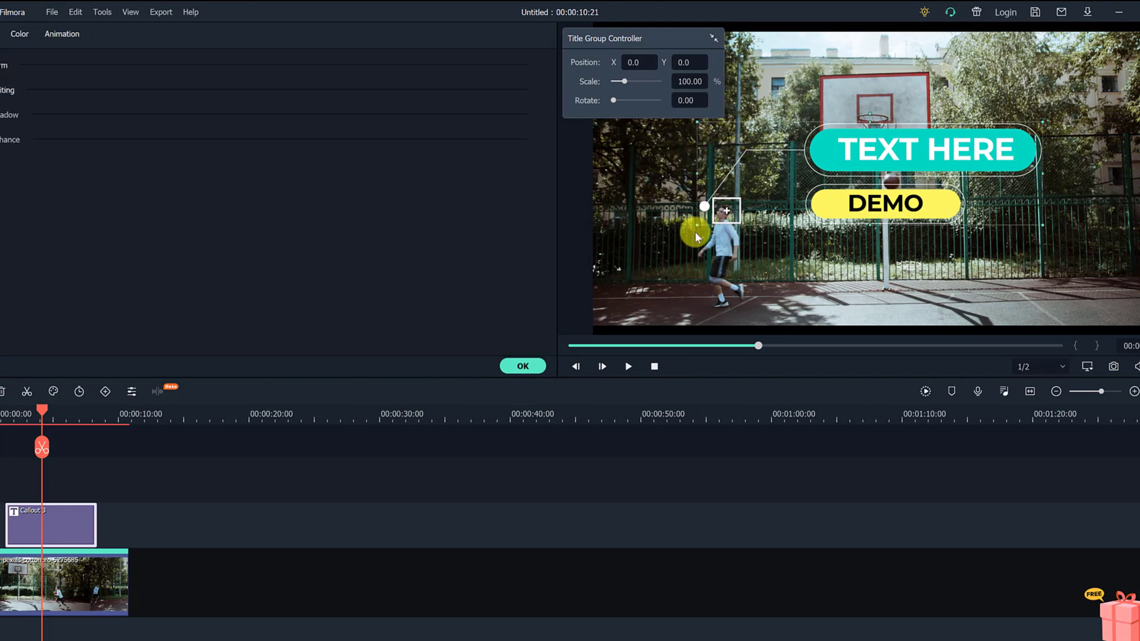
{"action": "left_click_drag", "start_coordinate": [695, 221], "coordinate": [938, 137]}
- Shrink the DEMO text to fit inside the yellow bar, then rewind to the start
{"action": "left_click", "coordinate": [849, 160]}
{"action": "left_click", "coordinate": [870, 207]}
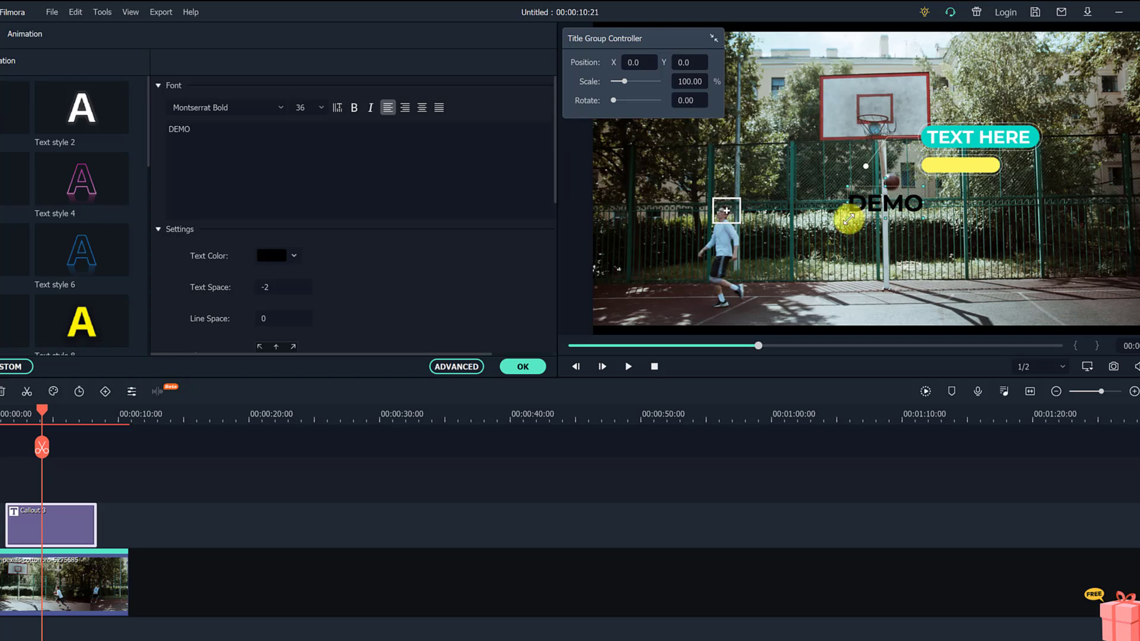
{"action": "left_click_drag", "start_coordinate": [849, 220], "coordinate": [941, 165]}
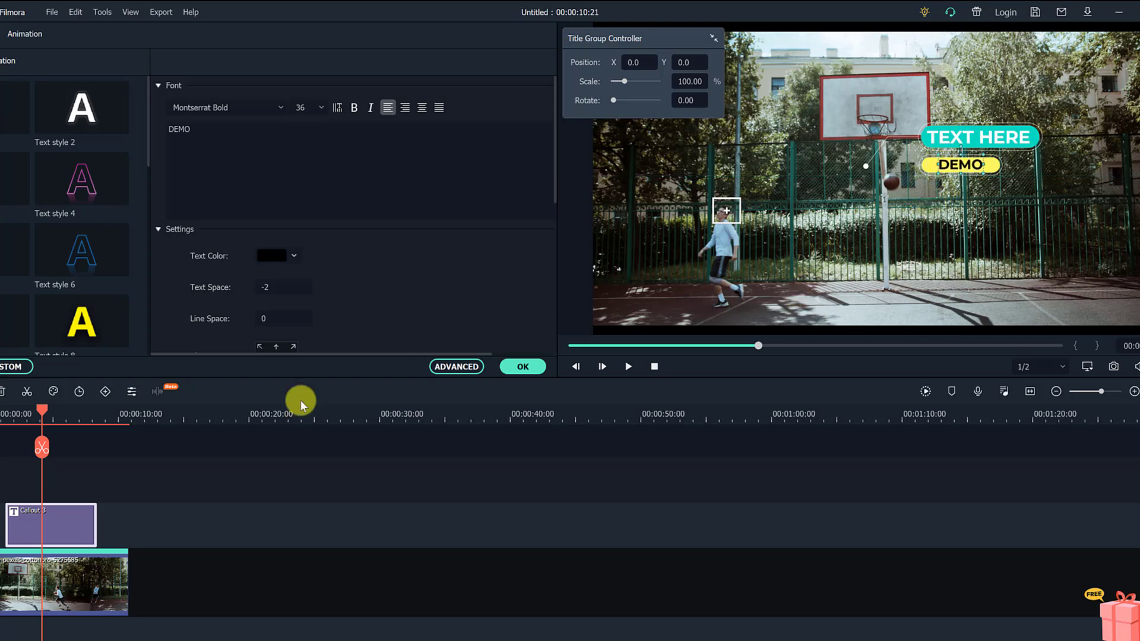
{"action": "left_click_drag", "start_coordinate": [41, 446], "coordinate": [21, 460]}
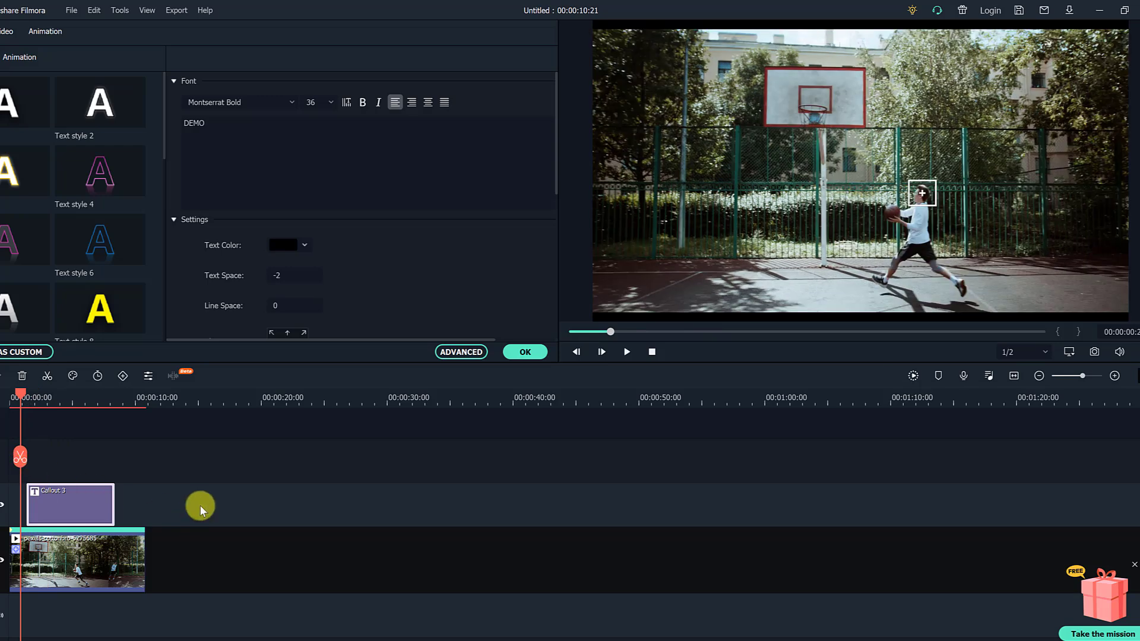
- Attach the basketball clip's motion track to Callout 3 and preview the callout following the player
{"action": "left_click", "coordinate": [59, 562]}
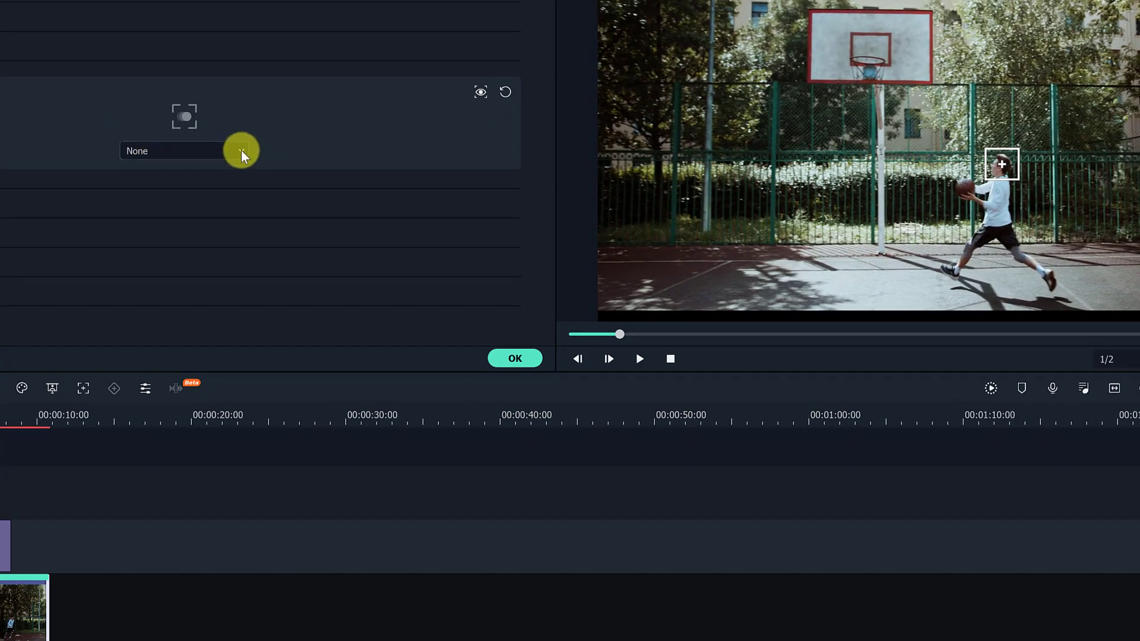
{"action": "left_click", "coordinate": [241, 151]}
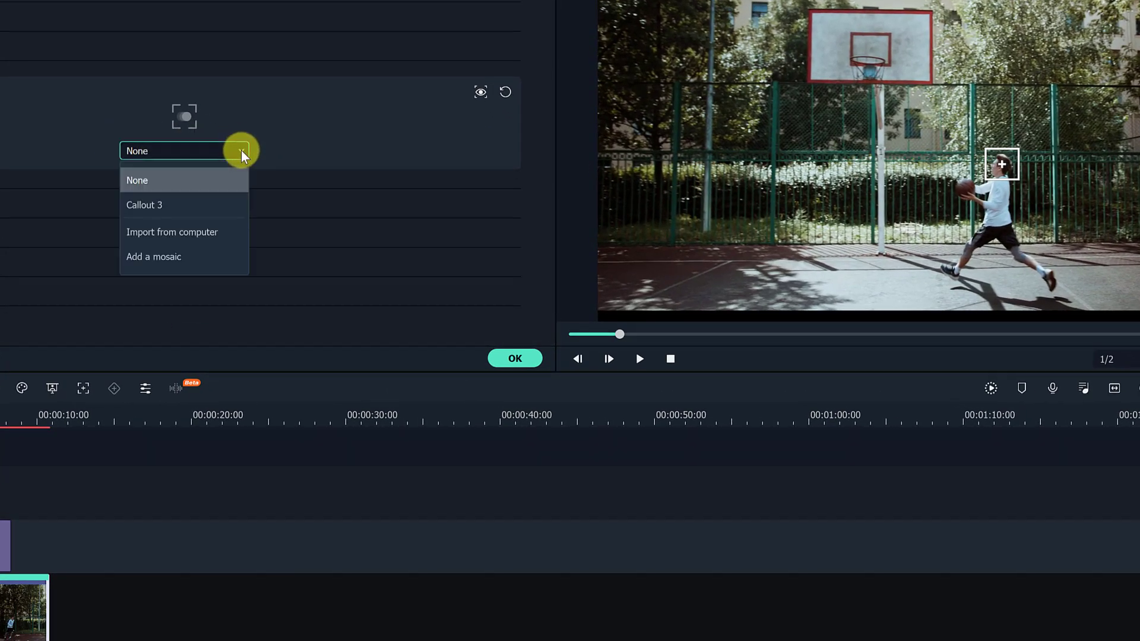
{"action": "left_click", "coordinate": [168, 204]}
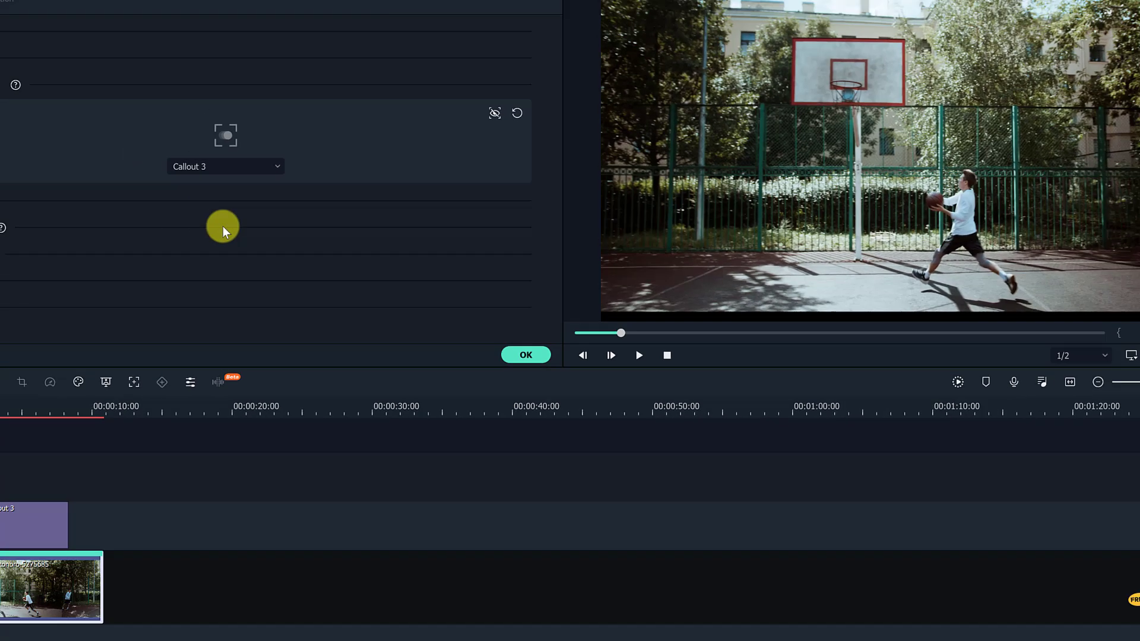
{"action": "key", "text": "space"}
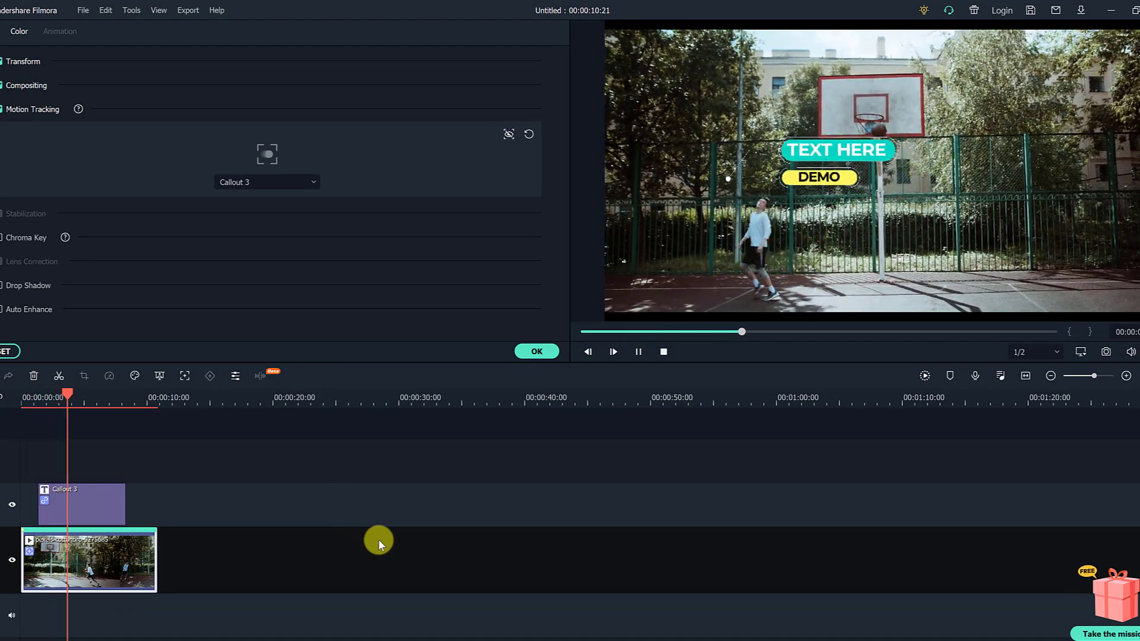
{"action": "left_click", "coordinate": [59, 512]}
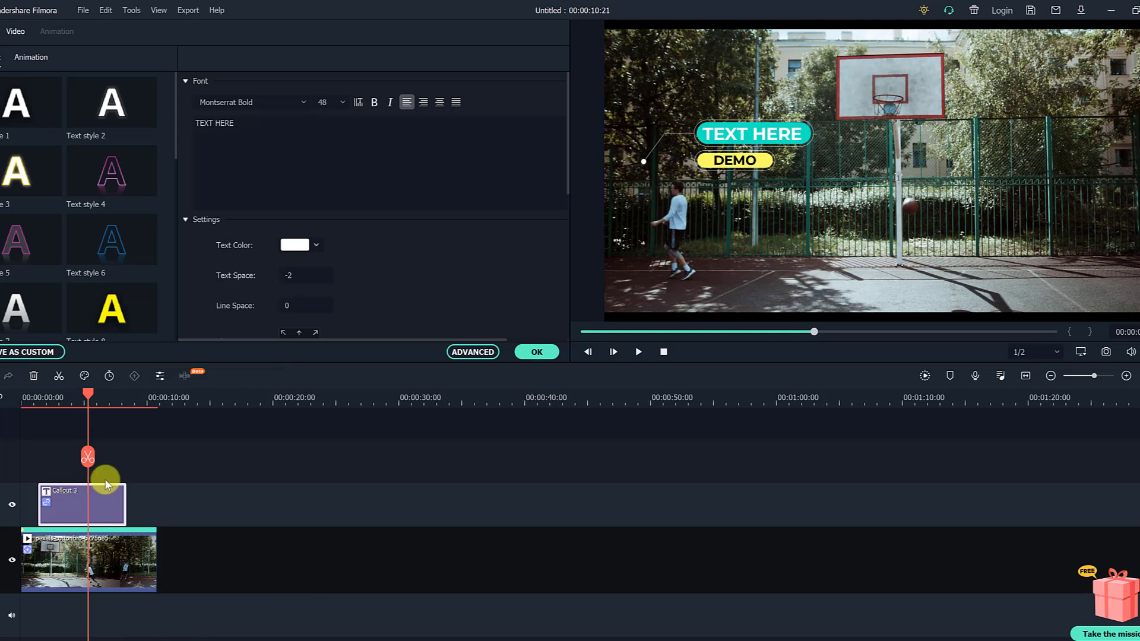
- Move the callout's coloured bars right and down and place TEXT HERE on the teal bar
{"action": "left_click_drag", "start_coordinate": [92, 454], "coordinate": [43, 464]}
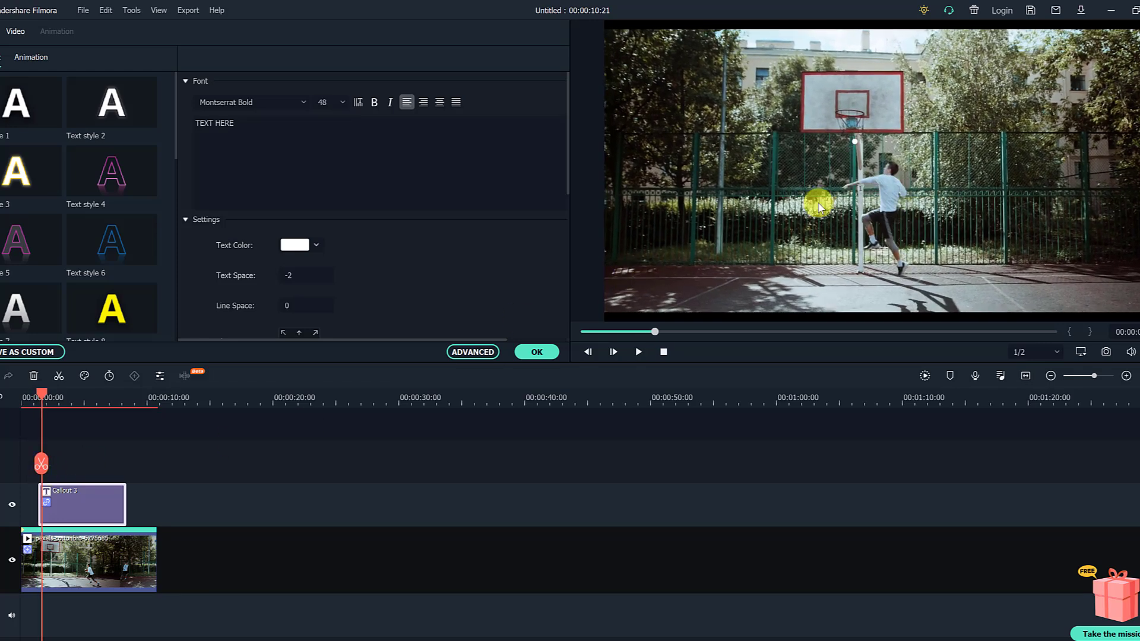
{"action": "left_click", "coordinate": [855, 146]}
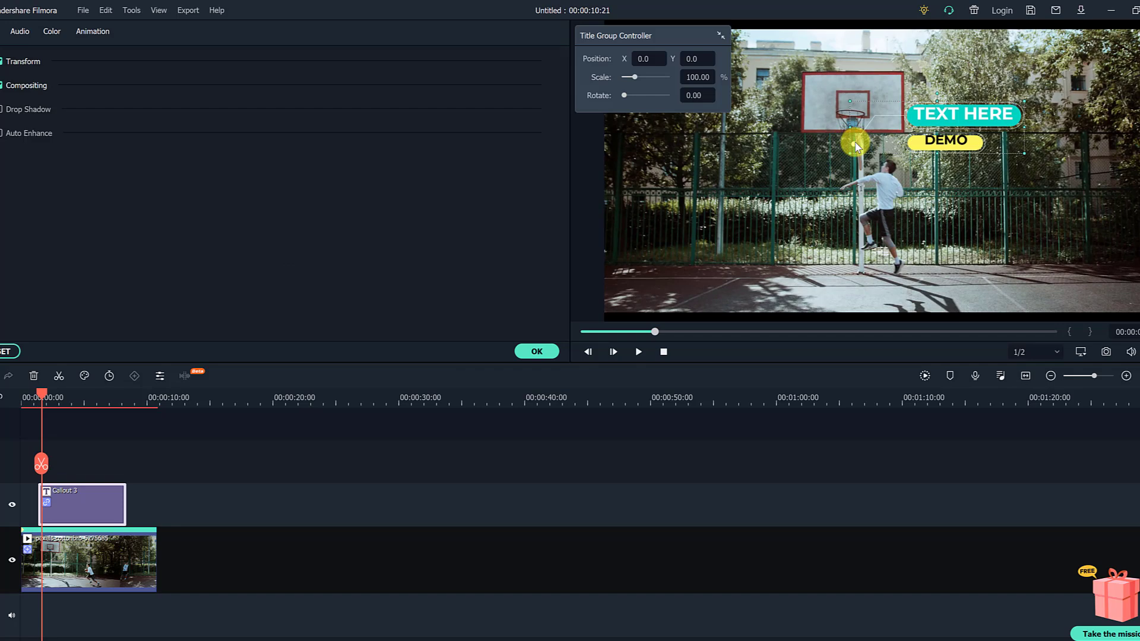
{"action": "left_click_drag", "start_coordinate": [854, 142], "coordinate": [899, 150]}
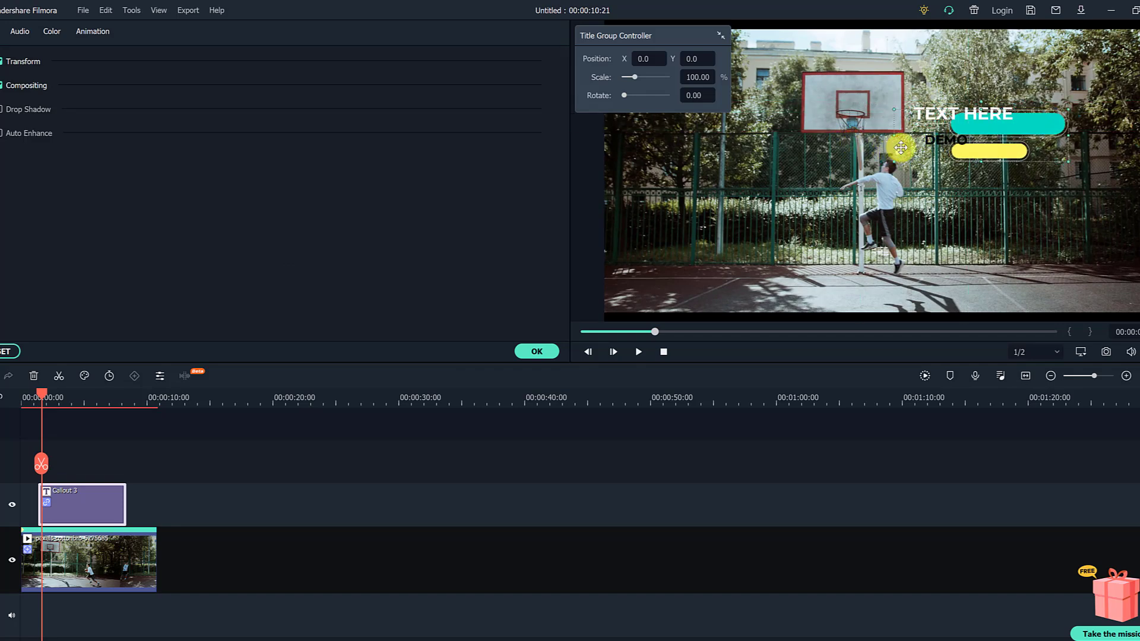
{"action": "double_click", "coordinate": [925, 116]}
{"action": "left_click_drag", "start_coordinate": [961, 116], "coordinate": [974, 151]}
{"action": "left_click", "coordinate": [944, 140]}
- Replace the TEXT HERE heading with Motion and step back to review
{"action": "left_click", "coordinate": [979, 124]}
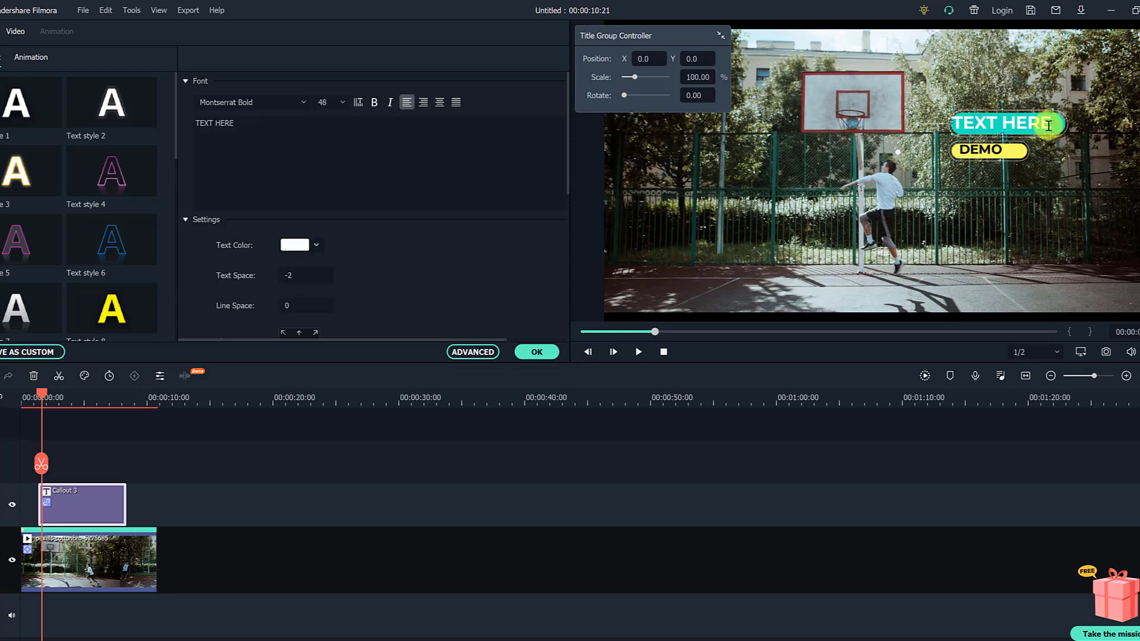
{"action": "left_click_drag", "start_coordinate": [1048, 126], "coordinate": [905, 143]}
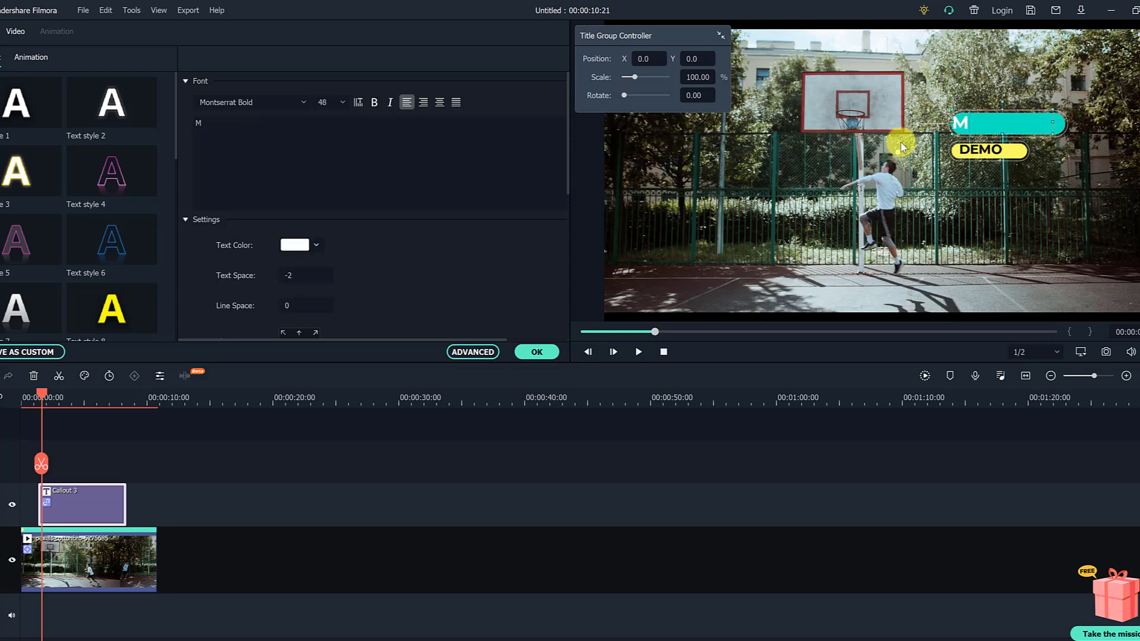
{"action": "left_click", "coordinate": [838, 220]}
{"action": "left_click_drag", "start_coordinate": [42, 464], "coordinate": [36, 465]}
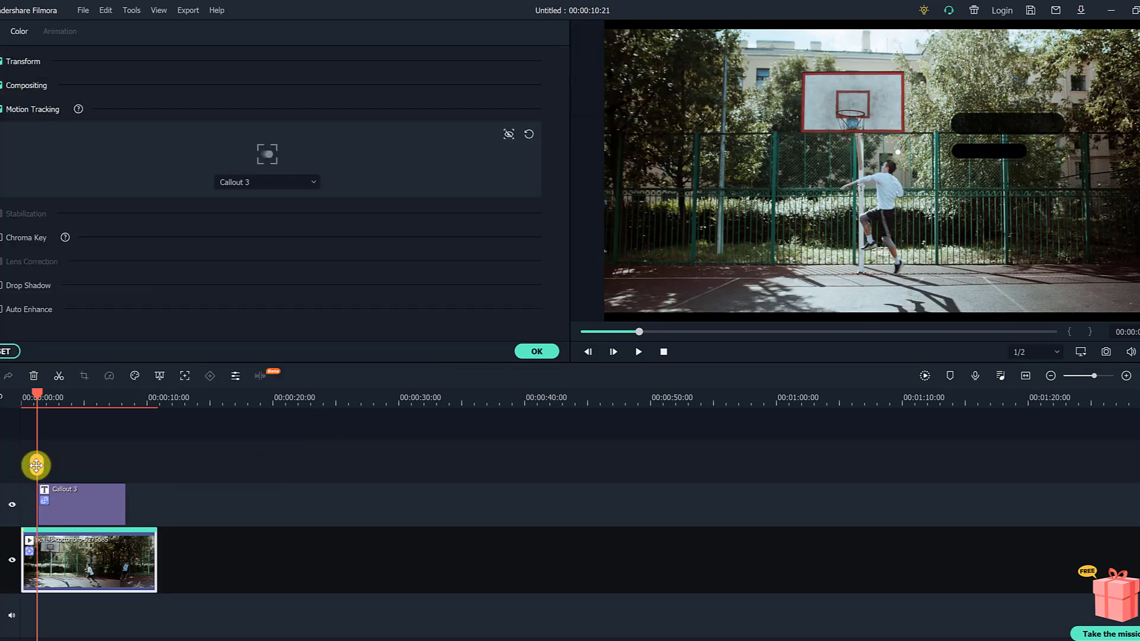
- Review the renamed callout, extend Callout 3 to the clip's end, and replay it
{"action": "key", "text": "space"}
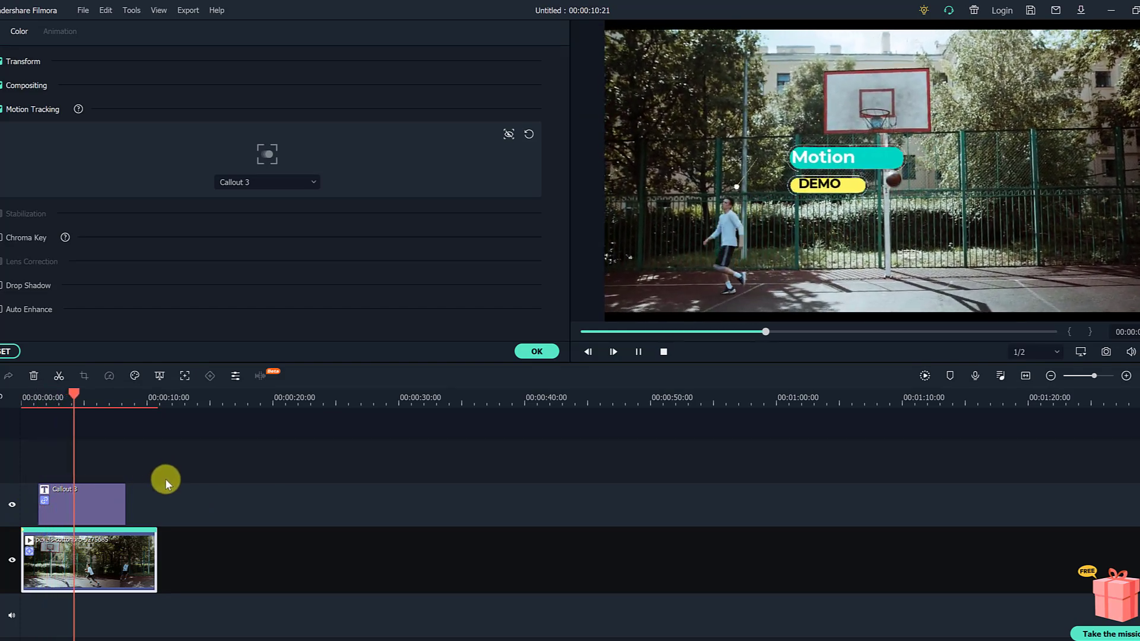
{"action": "key", "text": "space"}
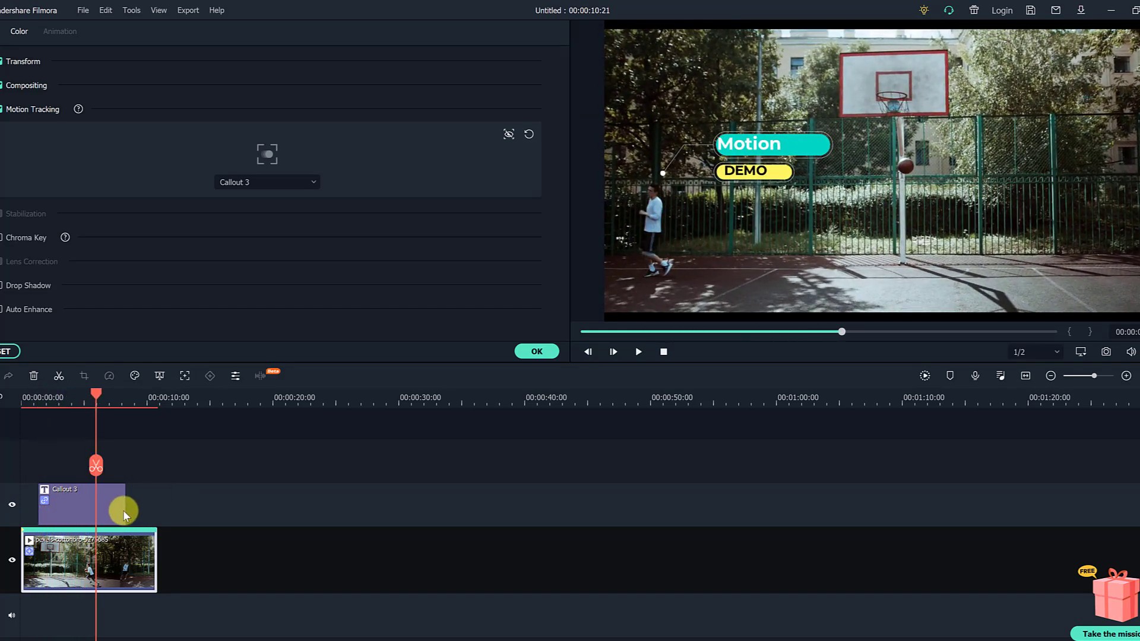
{"action": "key", "text": "space"}
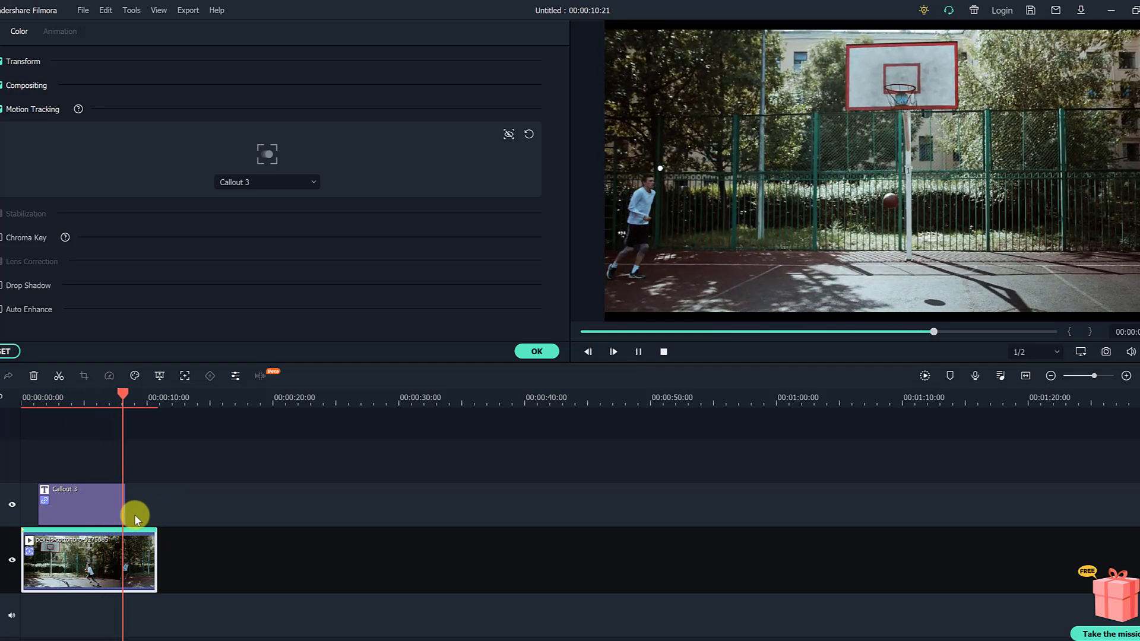
{"action": "double_click", "coordinate": [118, 516]}
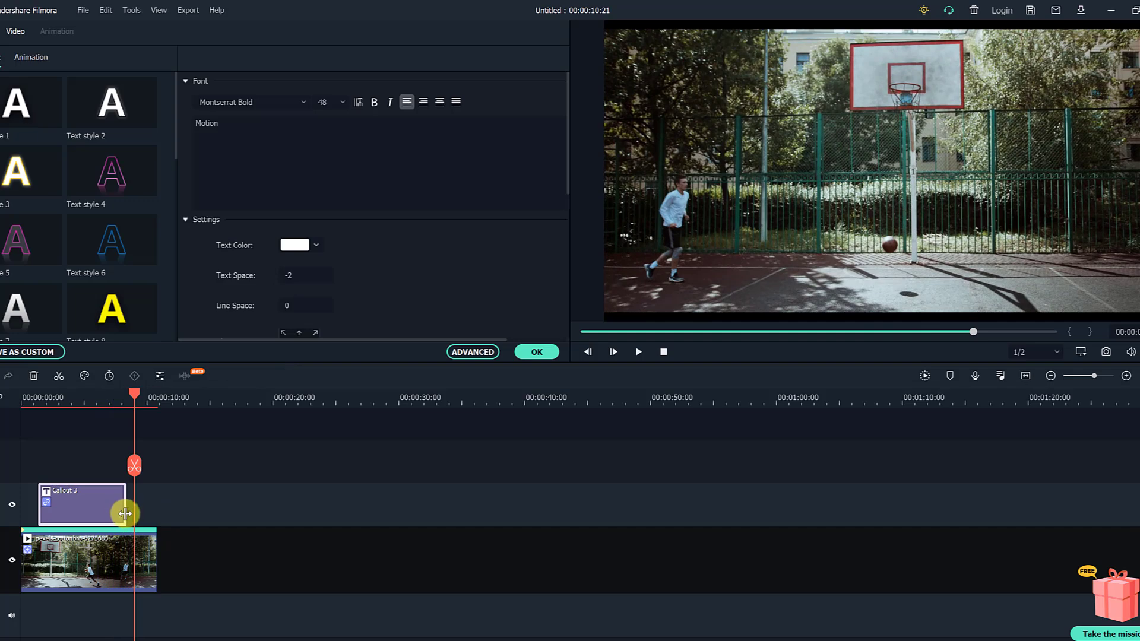
{"action": "left_click_drag", "start_coordinate": [125, 513], "coordinate": [156, 511]}
{"action": "left_click_drag", "start_coordinate": [135, 474], "coordinate": [109, 472]}
{"action": "key", "text": "space"}
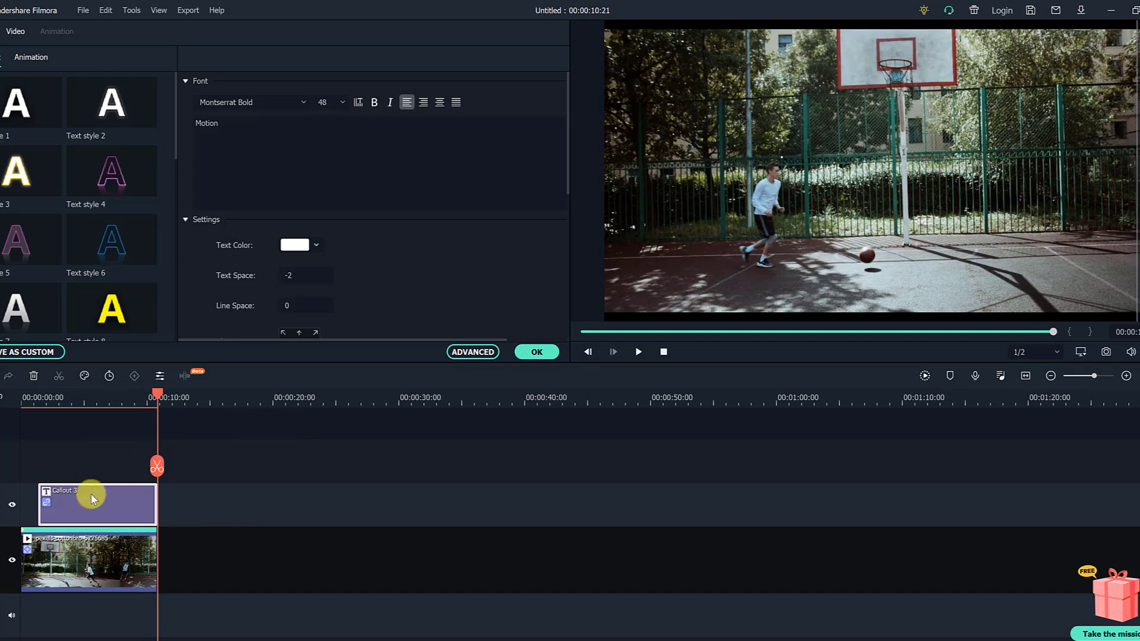
- Delete the Callout 3 title and reopen the basketball clip's motion tracking at the start
{"action": "key", "text": "Delete"}
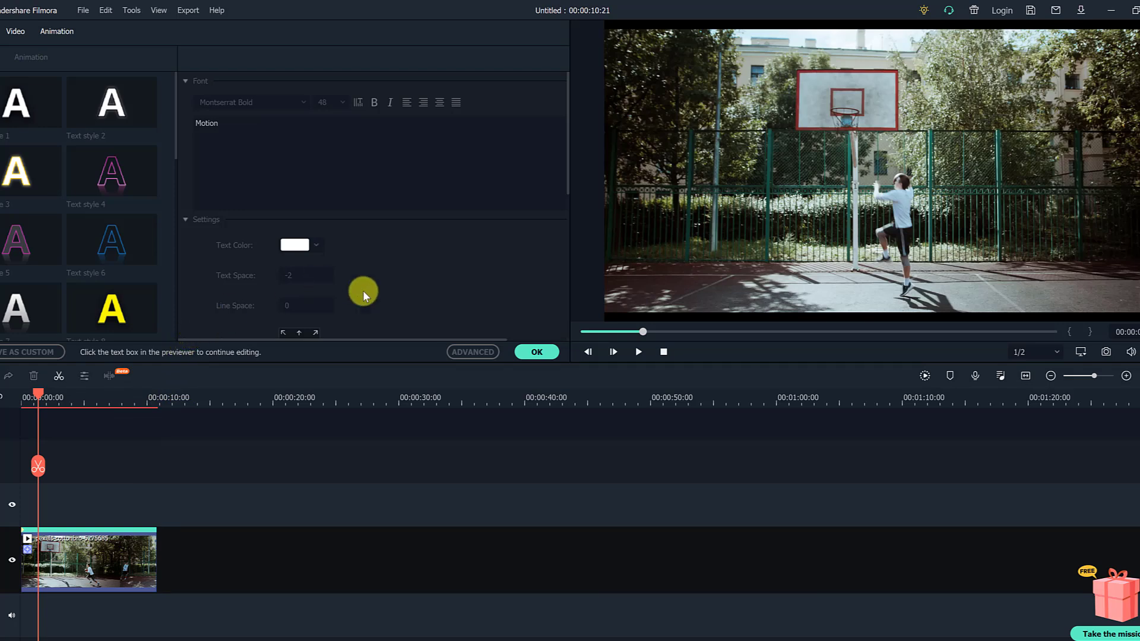
{"action": "left_click", "coordinate": [538, 352]}
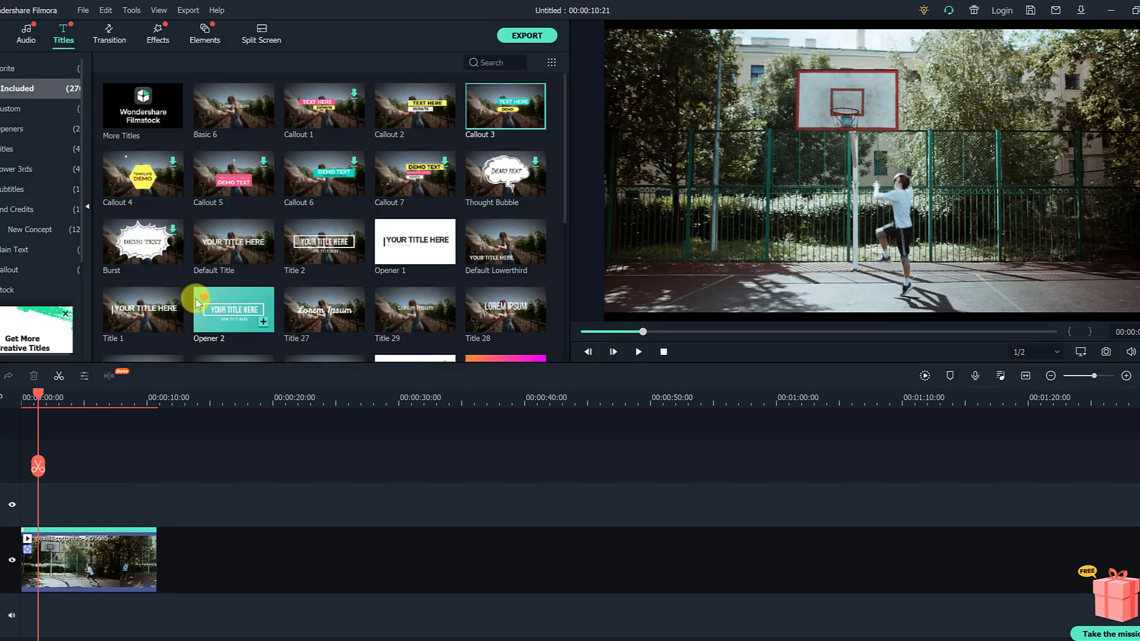
{"action": "left_click", "coordinate": [80, 566]}
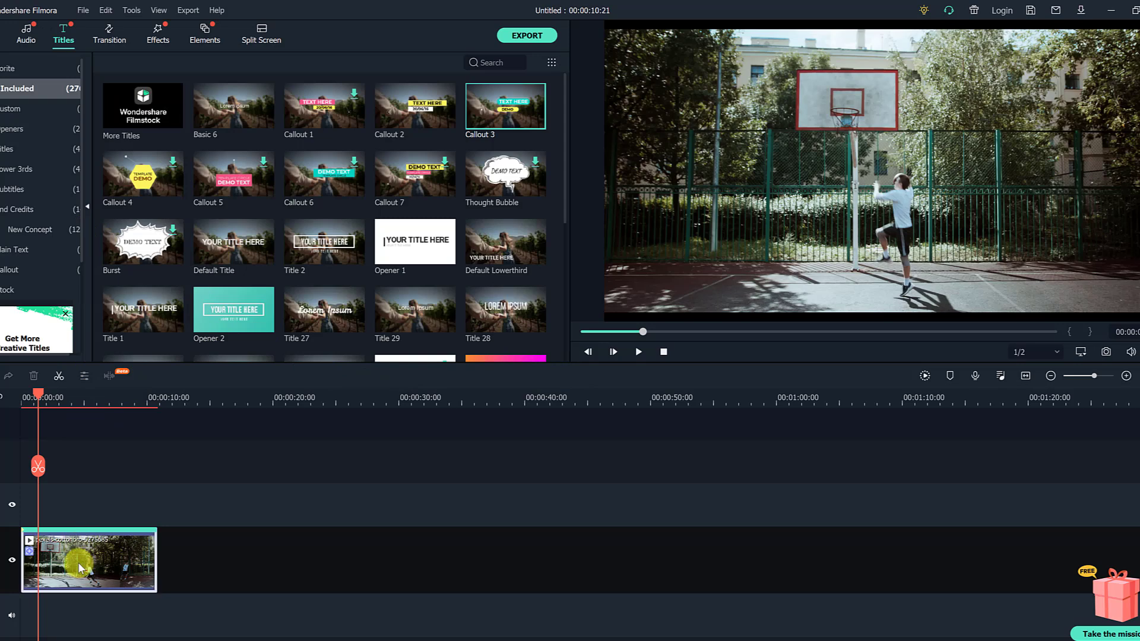
{"action": "left_click", "coordinate": [185, 374]}
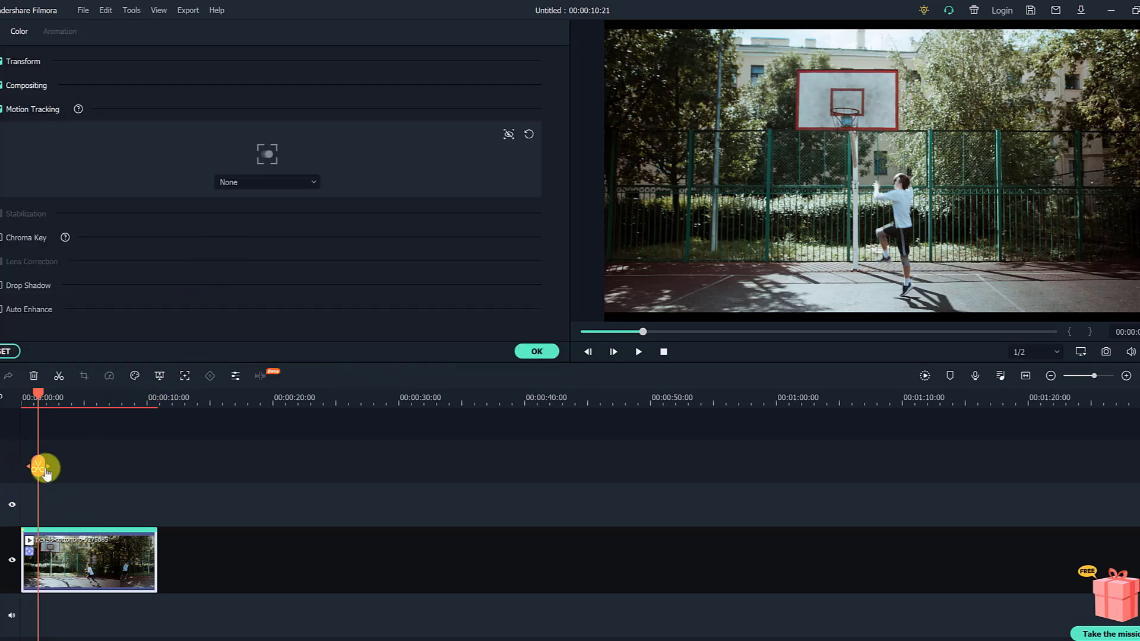
{"action": "left_click_drag", "start_coordinate": [45, 469], "coordinate": [23, 469]}
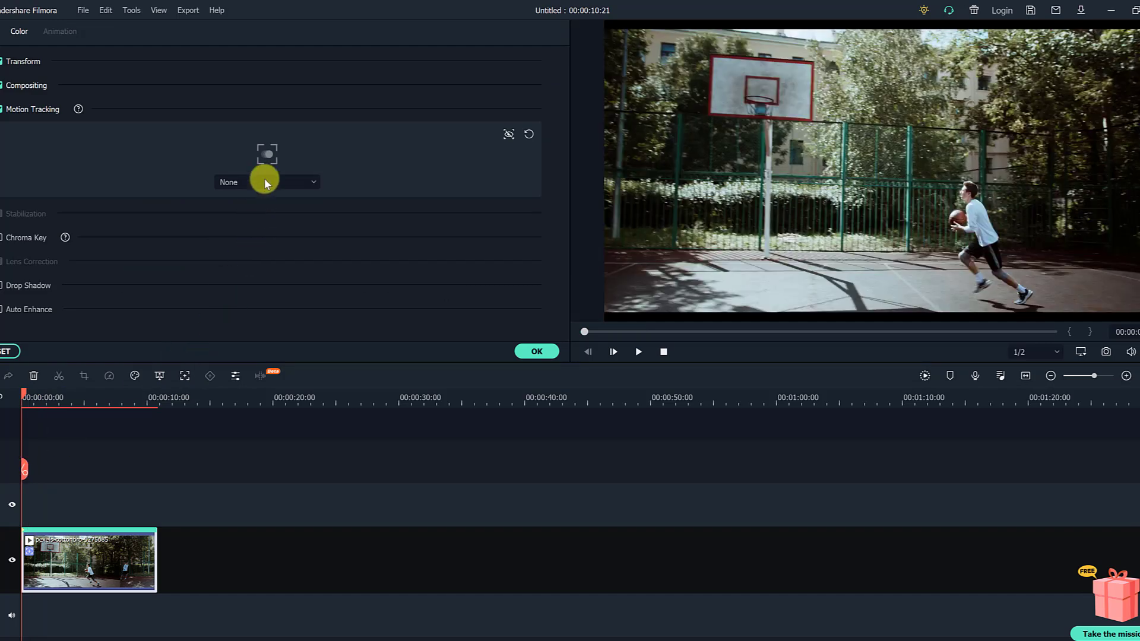
- Attach a small mosaic patch to the tracked player with Blur Amount 27
{"action": "left_click", "coordinate": [265, 181]}
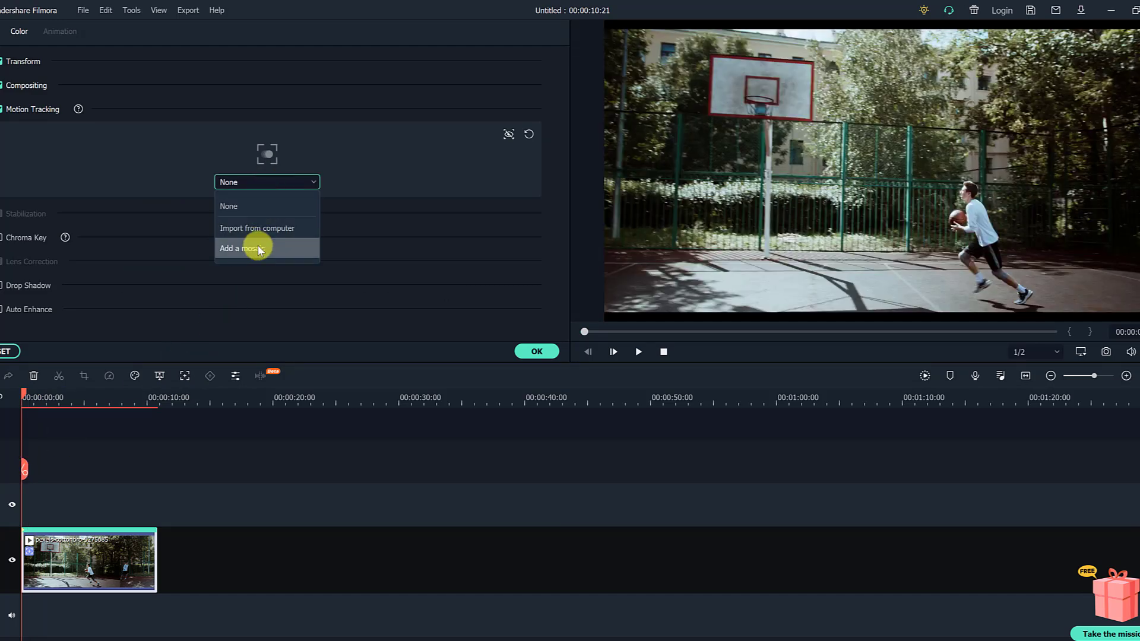
{"action": "left_click", "coordinate": [258, 248]}
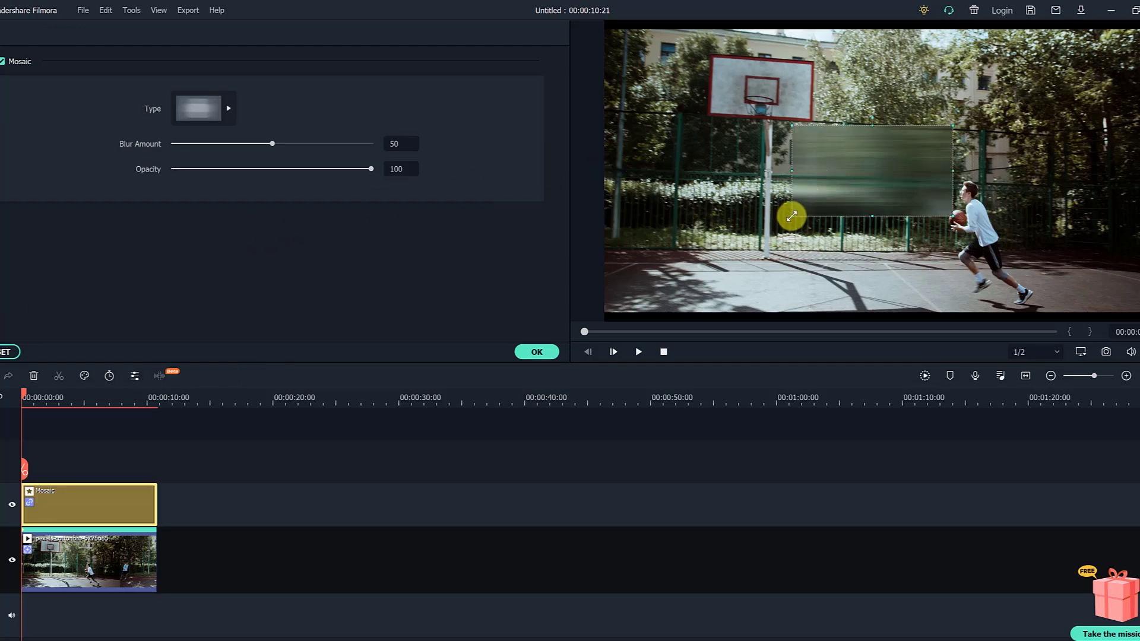
{"action": "left_click_drag", "start_coordinate": [791, 216], "coordinate": [971, 192]}
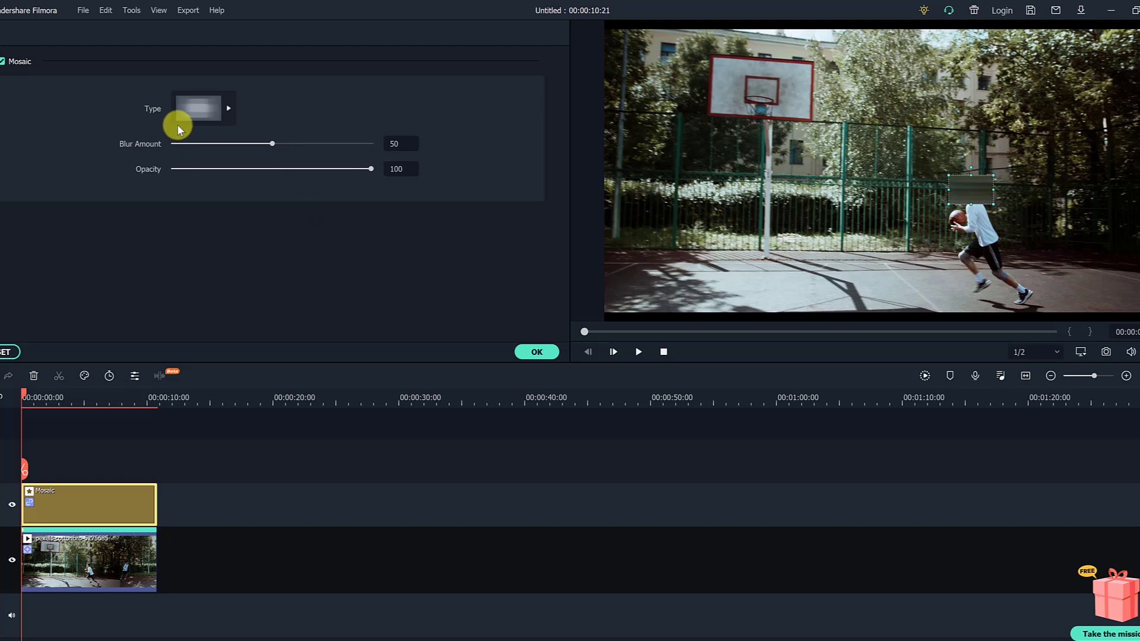
{"action": "left_click", "coordinate": [227, 108]}
{"action": "left_click", "coordinate": [226, 107]}
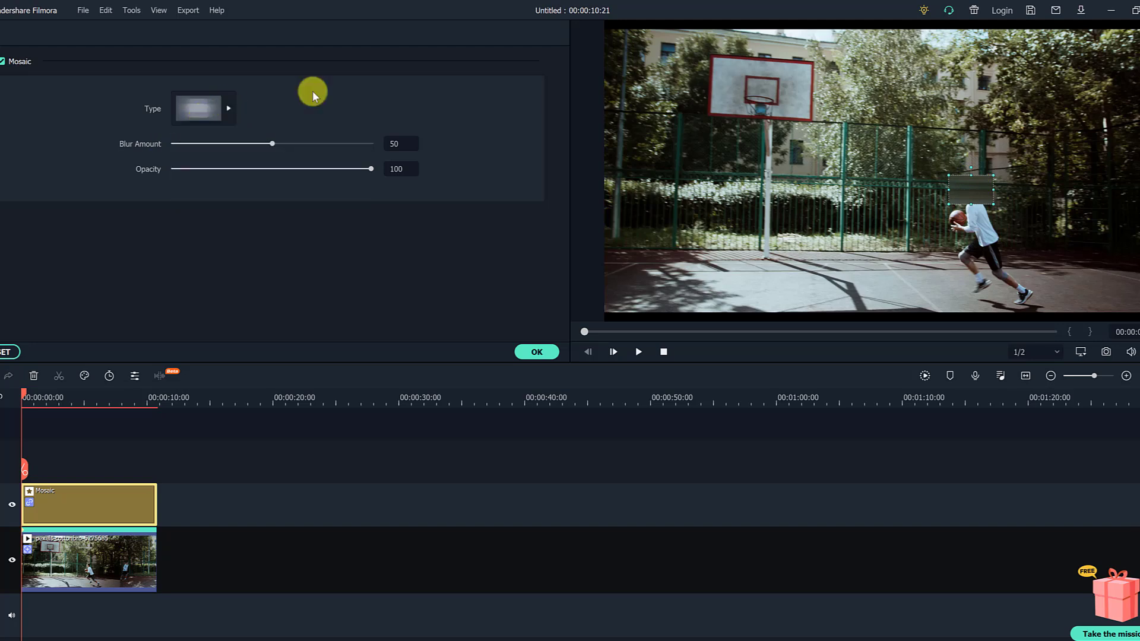
{"action": "left_click_drag", "start_coordinate": [270, 145], "coordinate": [245, 150]}
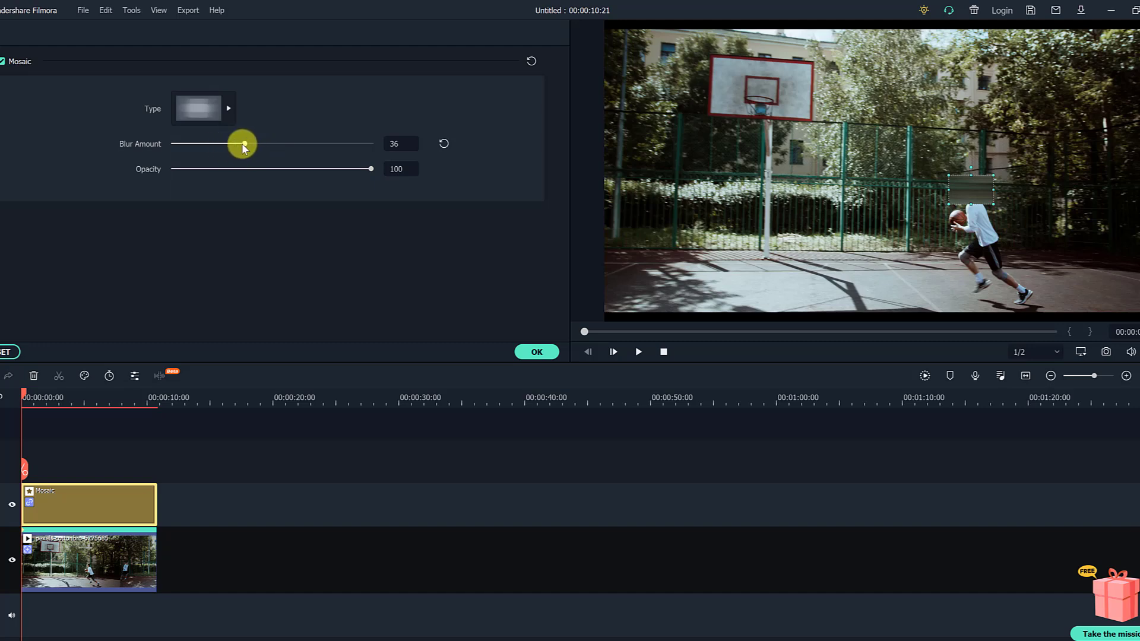
- Apply the mosaic settings and play back the clip to check the face blur
{"action": "left_click", "coordinate": [539, 356]}
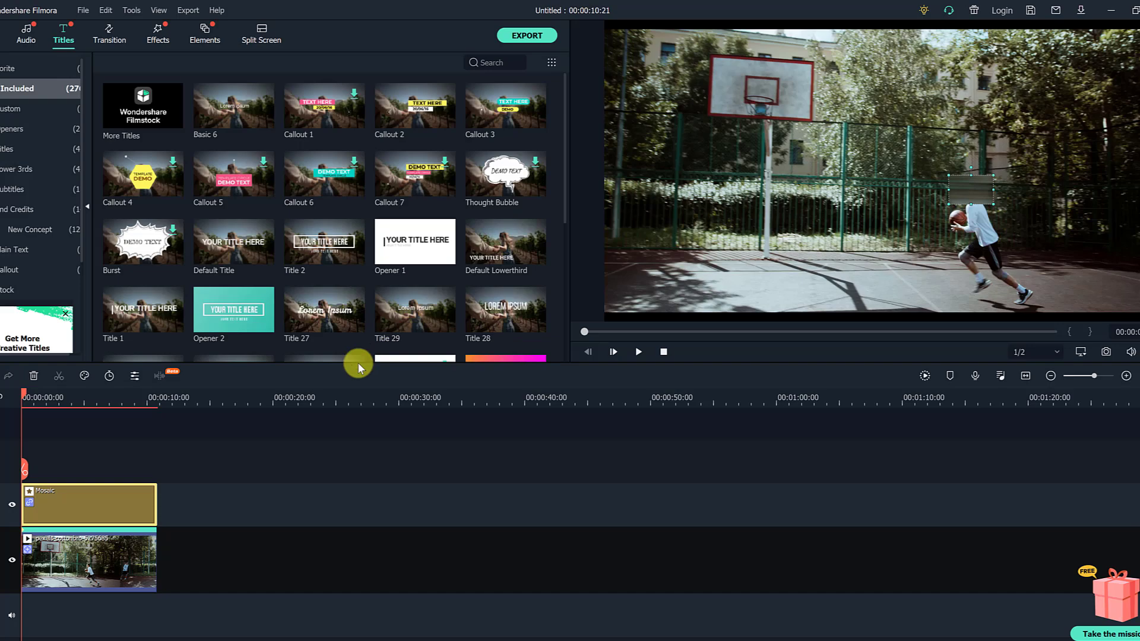
{"action": "key", "text": "space"}
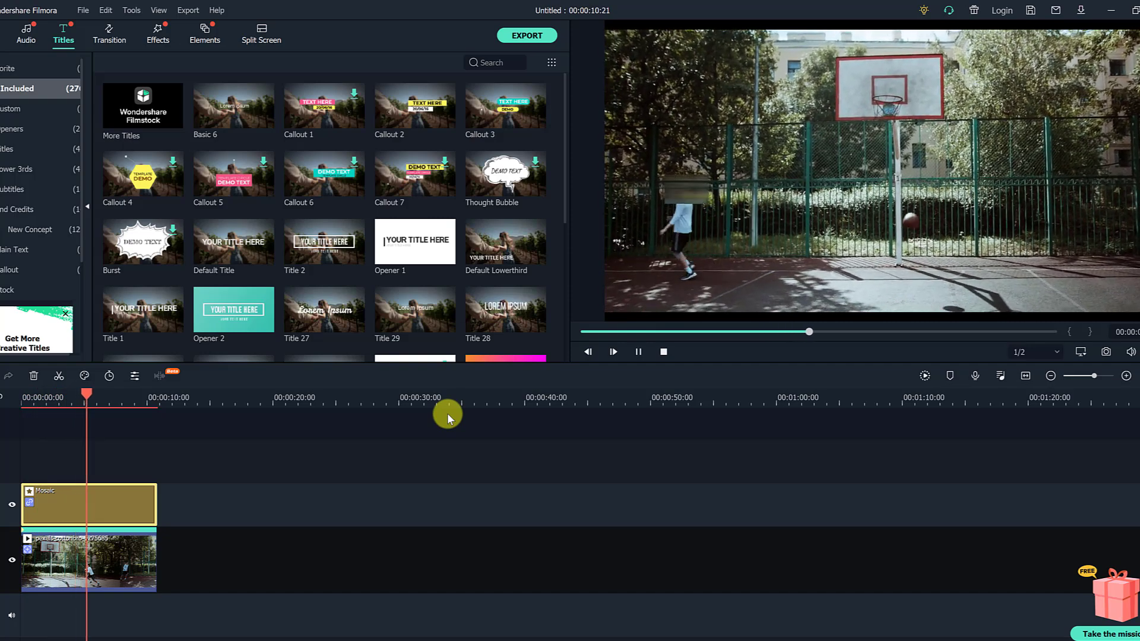
{"action": "key", "text": "space"}
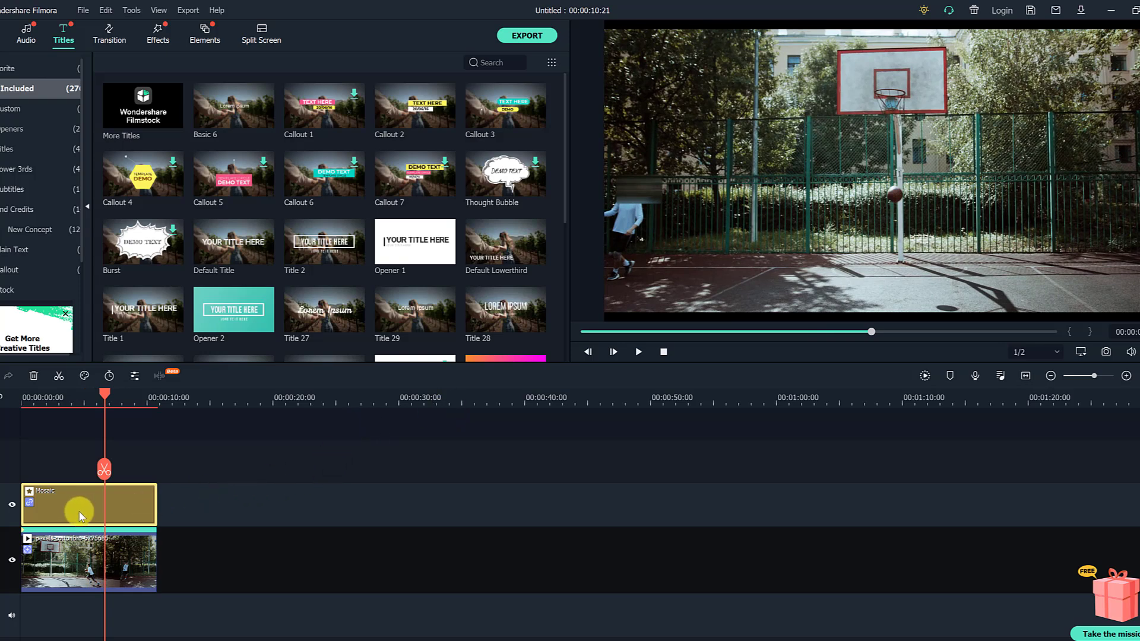
- Delete the Mosaic clip, then open and close the basketball clip's Motion Tracking settings
{"action": "key", "text": "Delete"}
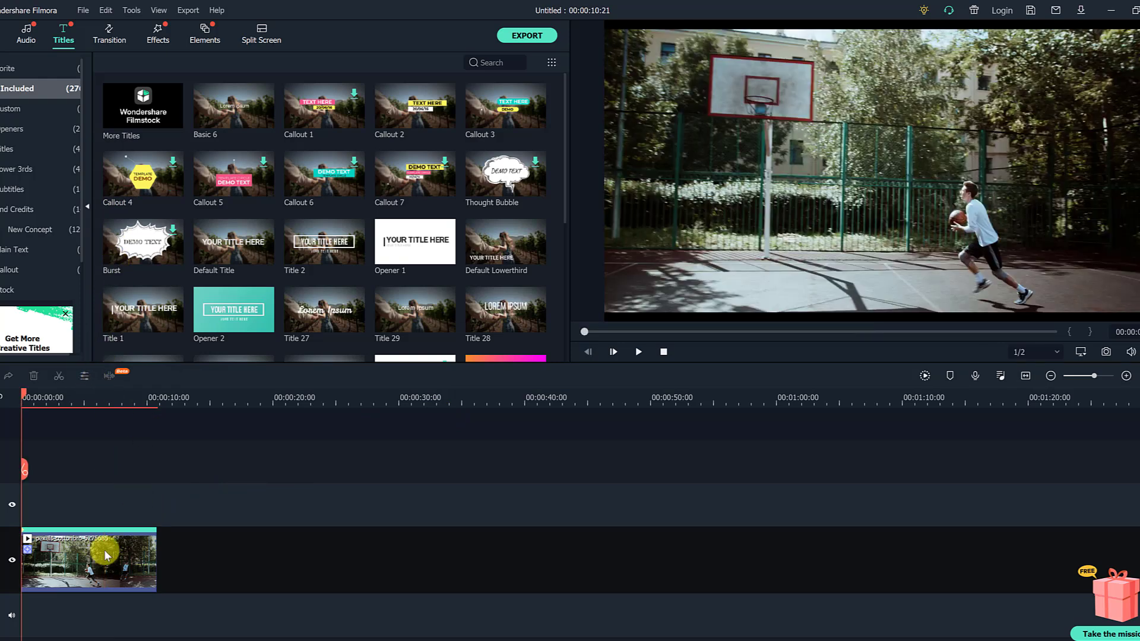
{"action": "left_click", "coordinate": [105, 549]}
{"action": "left_click", "coordinate": [184, 377]}
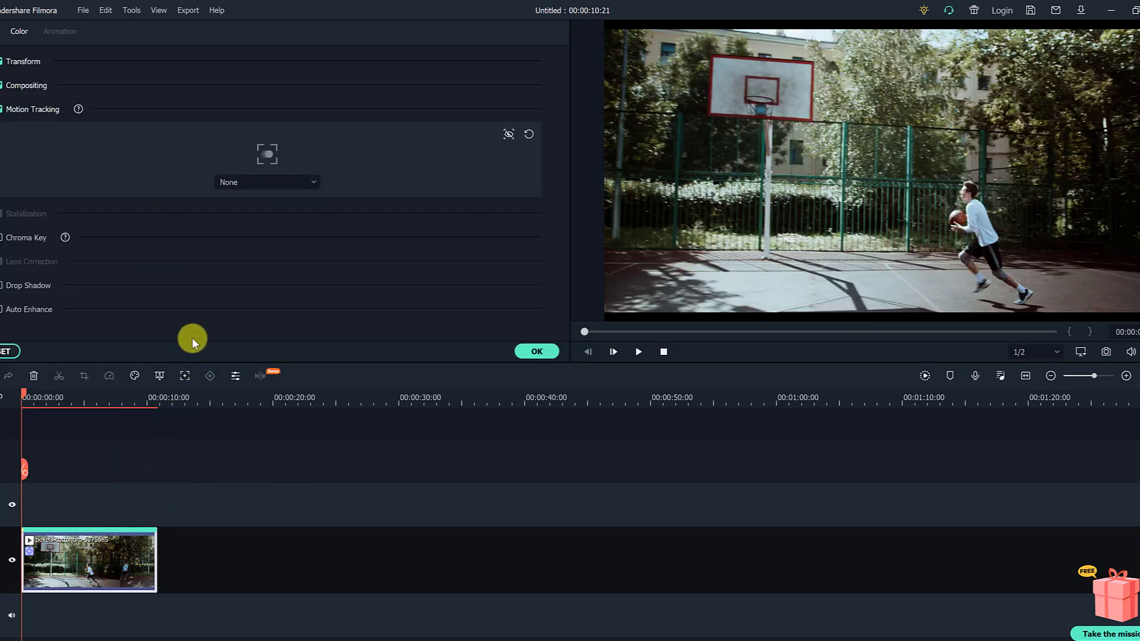
{"action": "left_click", "coordinate": [537, 352]}
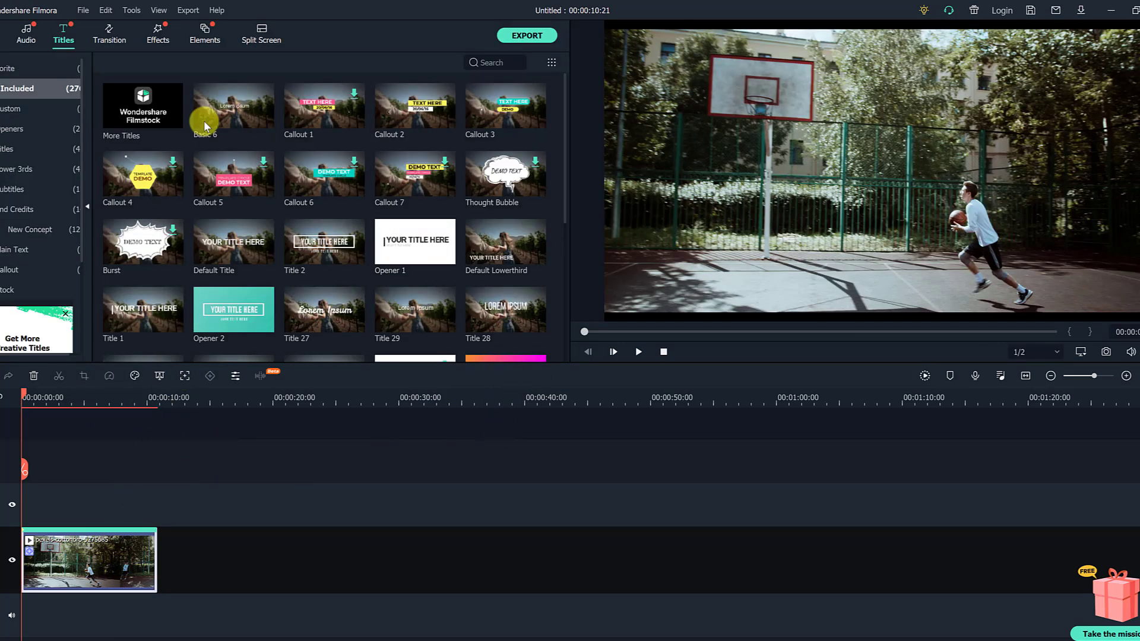
- Place the 'unnamed (2)' dog image on track 2 and extend it to 00:00:10:21
{"action": "left_click", "coordinate": [174, 194]}
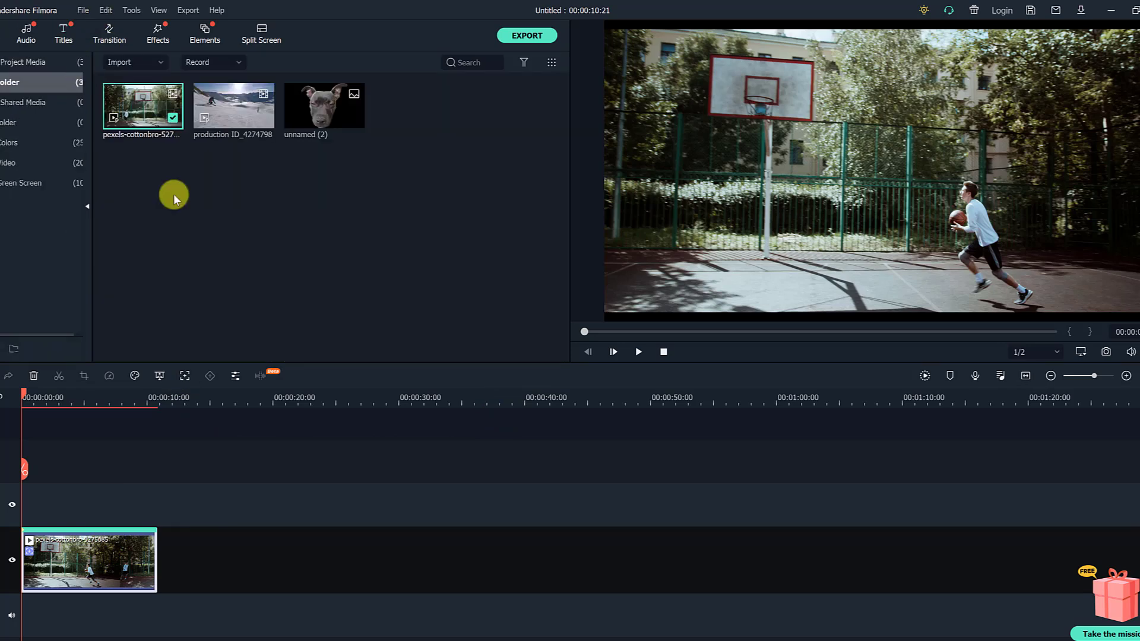
{"action": "left_click_drag", "start_coordinate": [322, 109], "coordinate": [24, 504]}
{"action": "key", "text": "space"}
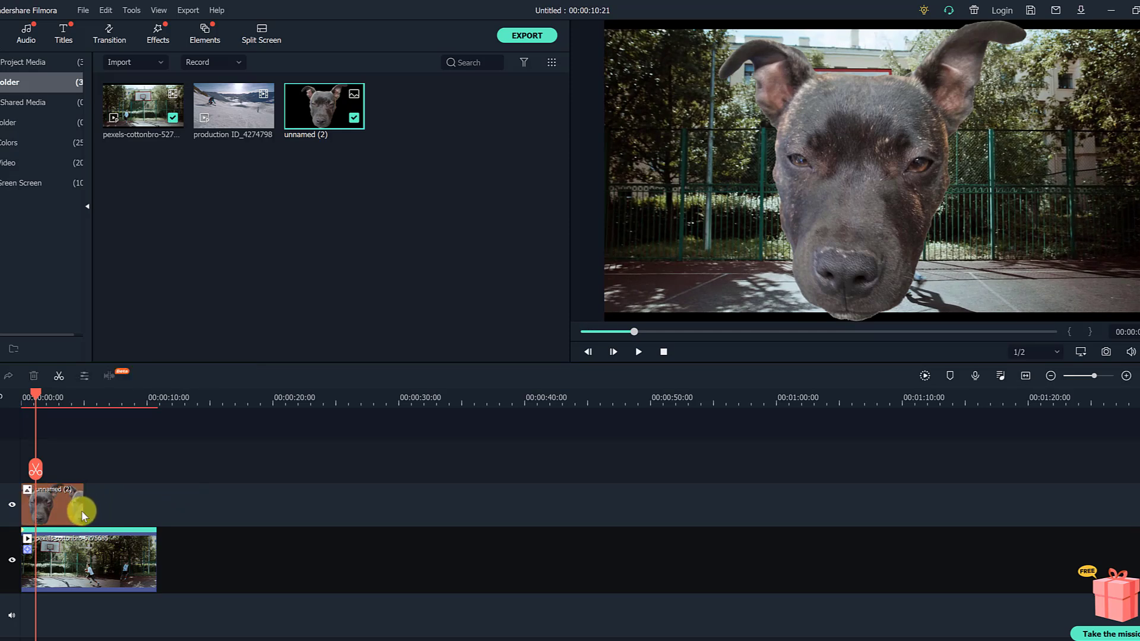
{"action": "double_click", "coordinate": [80, 511]}
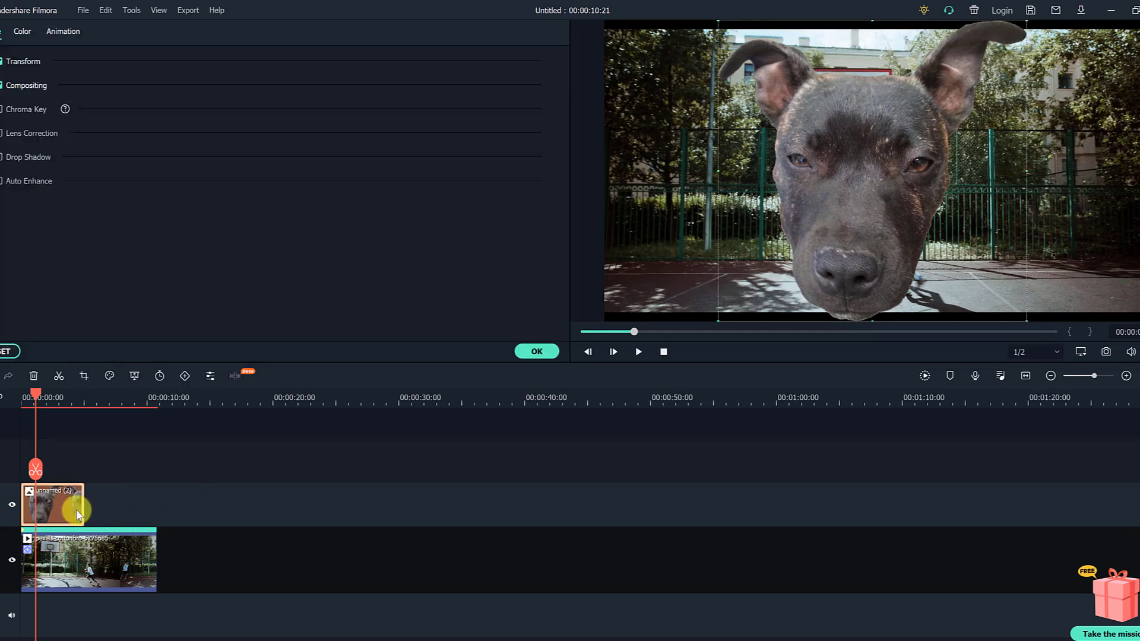
{"action": "left_click_drag", "start_coordinate": [78, 514], "coordinate": [156, 515]}
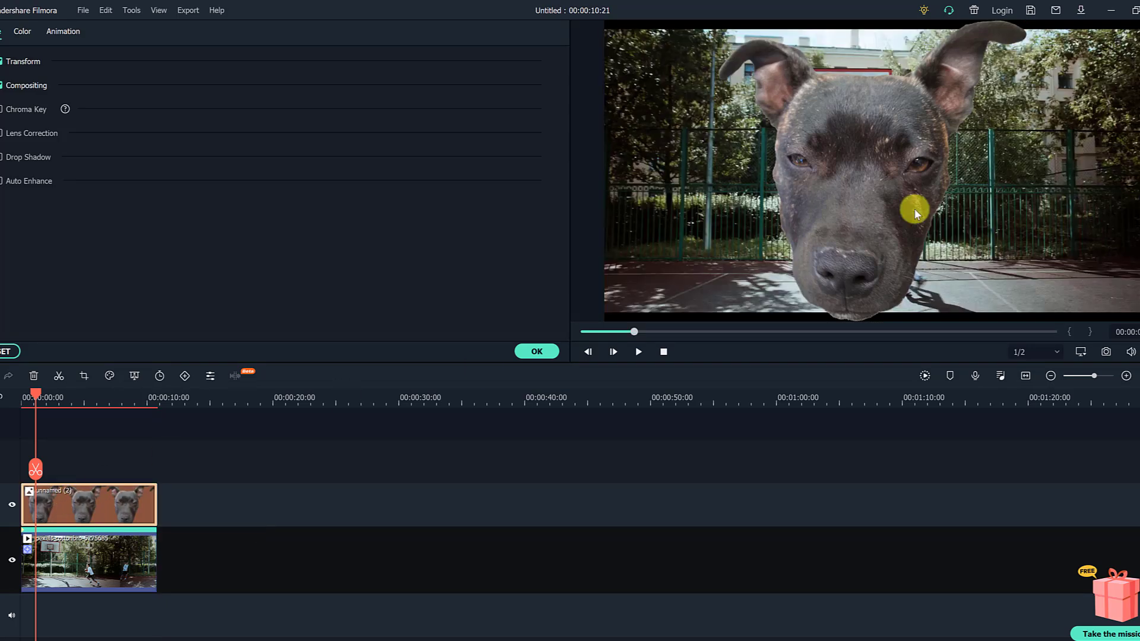
- Shrink the dog image in the preview and move it onto the player's head
{"action": "left_click", "coordinate": [827, 221]}
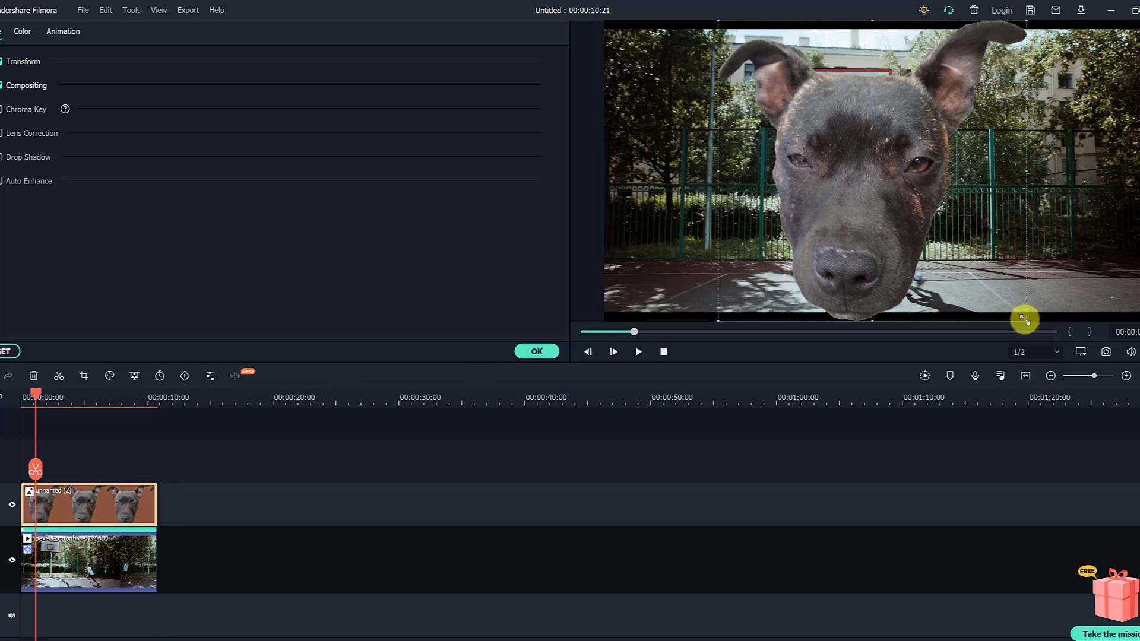
{"action": "left_click_drag", "start_coordinate": [1025, 319], "coordinate": [891, 189]}
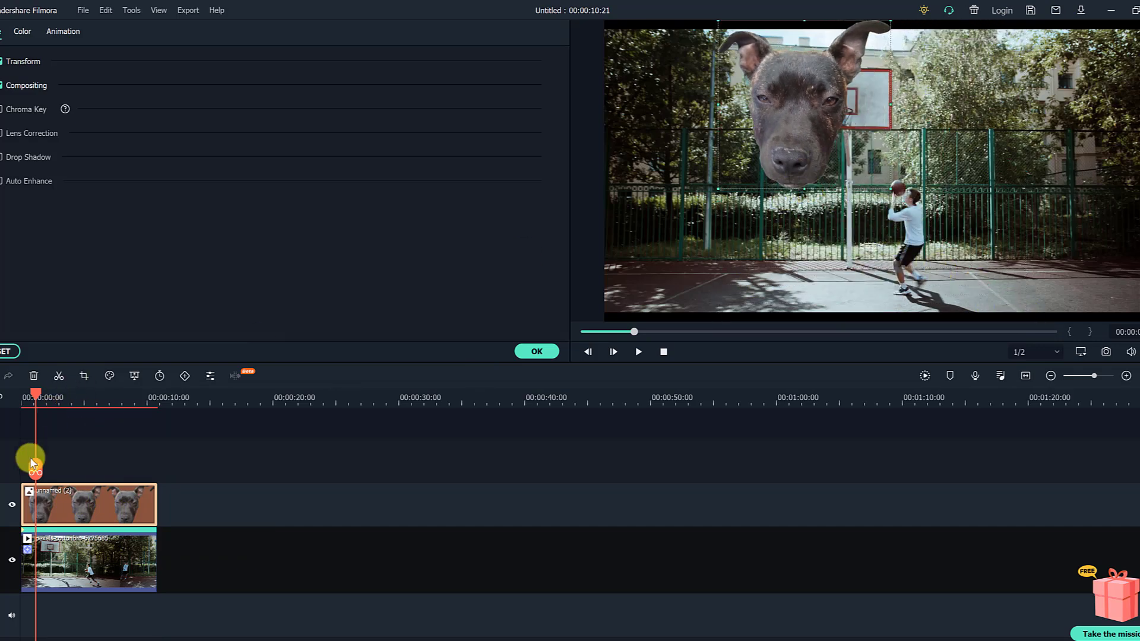
{"action": "left_click_drag", "start_coordinate": [33, 462], "coordinate": [17, 468]}
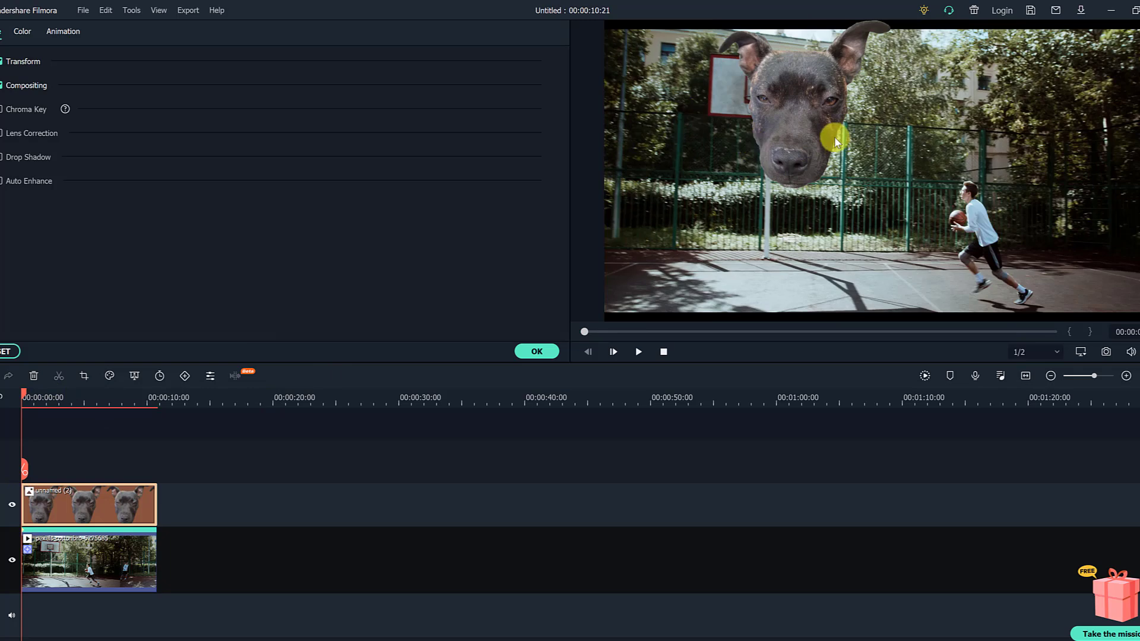
{"action": "left_click", "coordinate": [799, 137]}
{"action": "left_click_drag", "start_coordinate": [801, 138], "coordinate": [989, 214]}
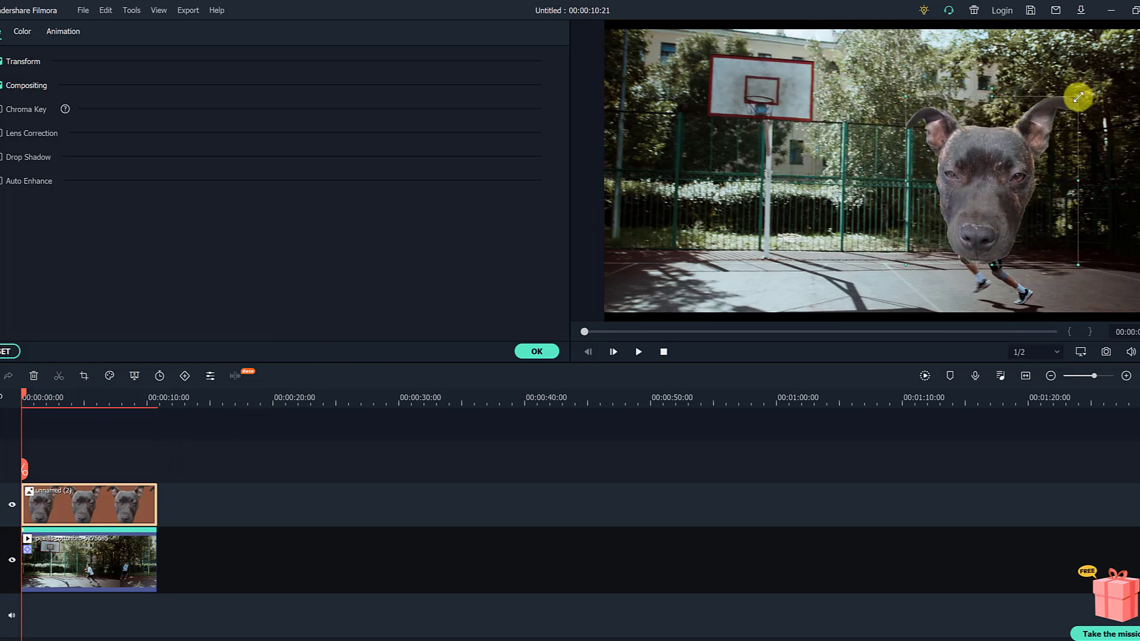
{"action": "left_click_drag", "start_coordinate": [1078, 97], "coordinate": [971, 193]}
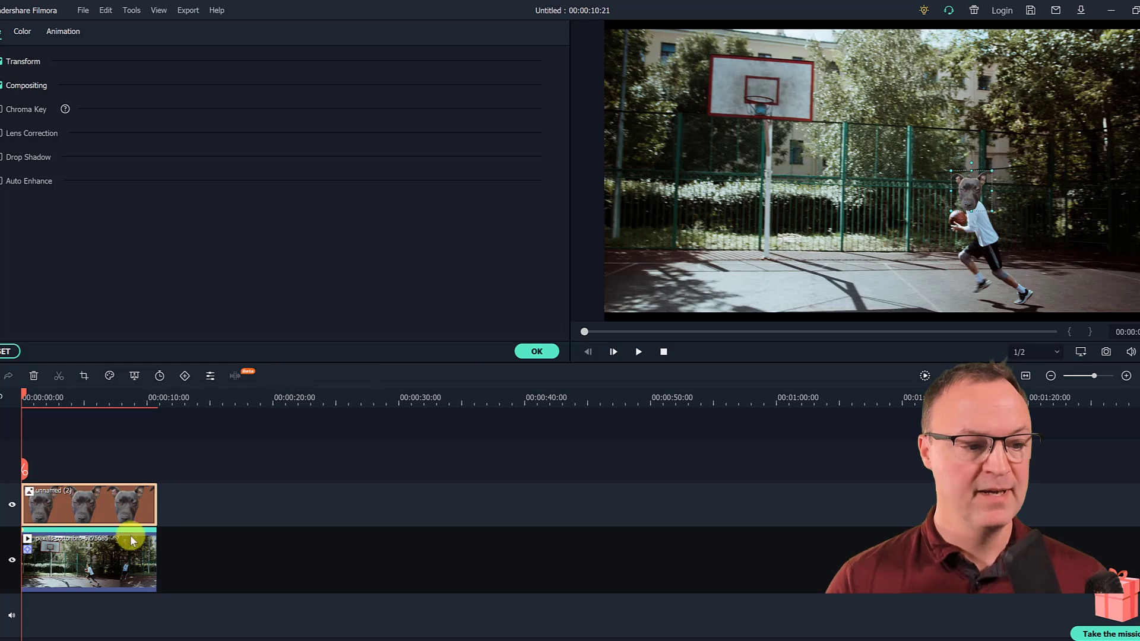
- Attach 'unnamed (2)' to the basketball clip's motion track and play back to verify it follows the player
{"action": "left_click", "coordinate": [75, 566]}
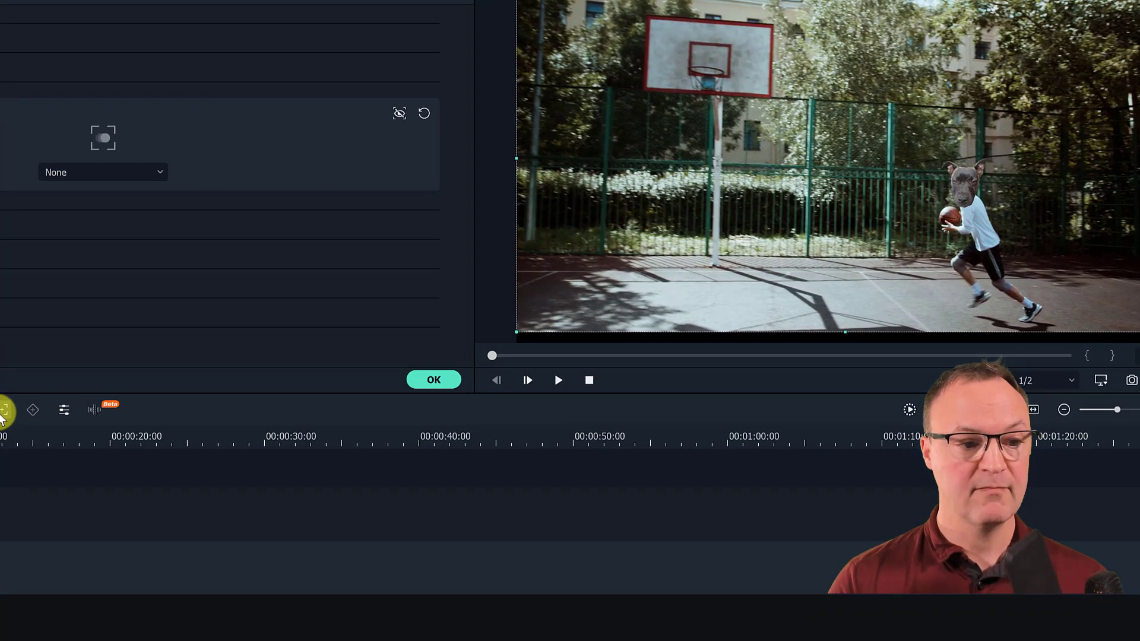
{"action": "left_click", "coordinate": [80, 178]}
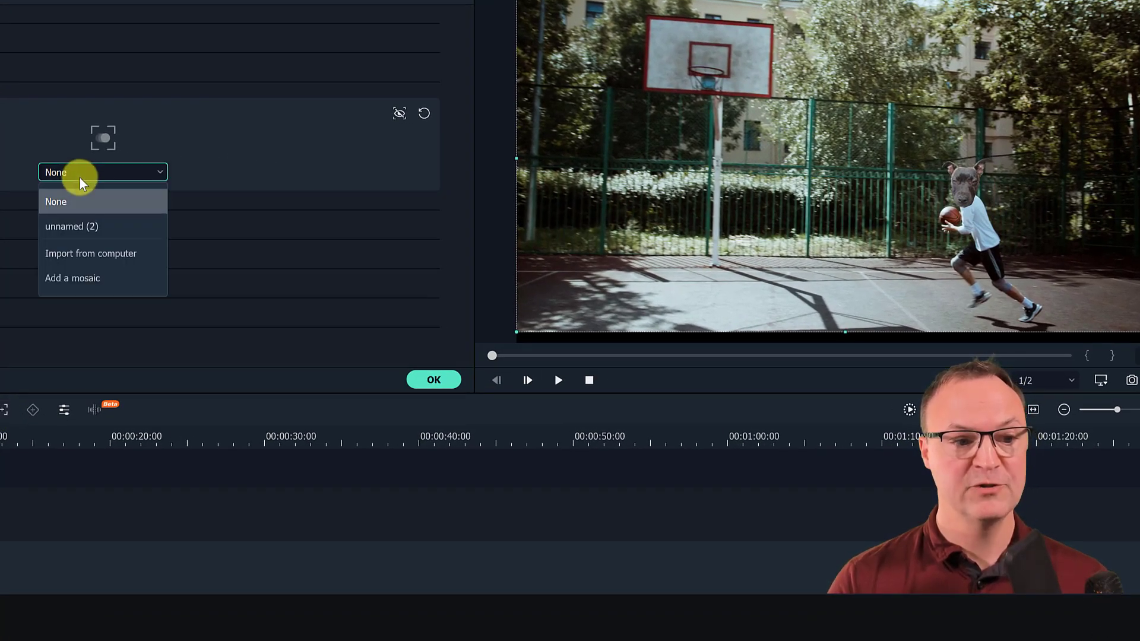
{"action": "left_click", "coordinate": [76, 229]}
{"action": "left_click", "coordinate": [433, 379]}
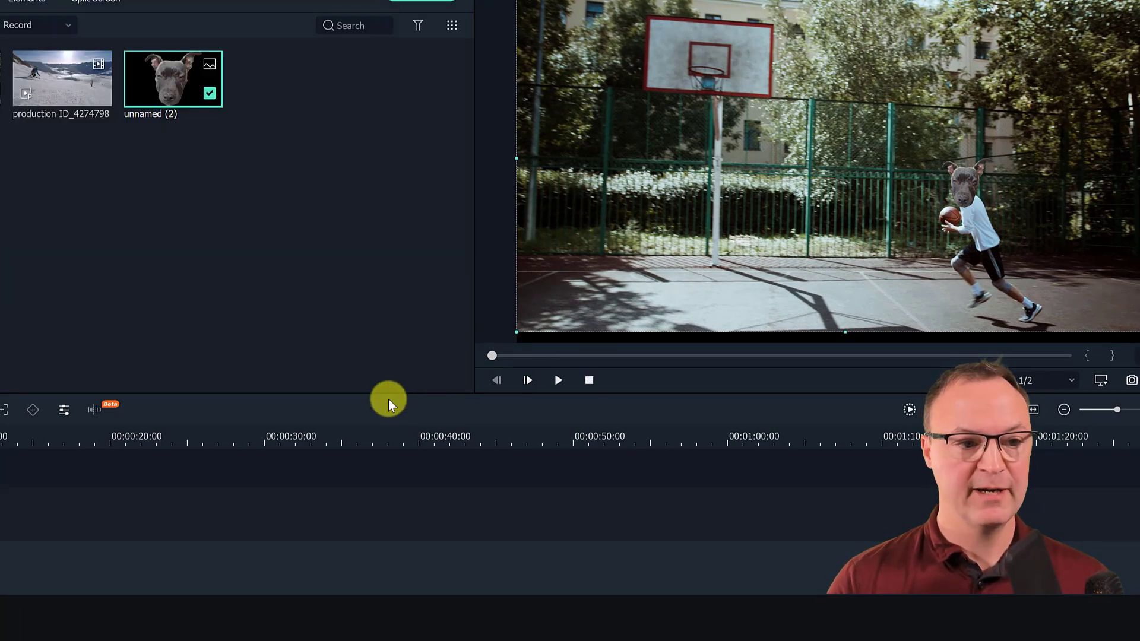
{"action": "key", "text": "space"}
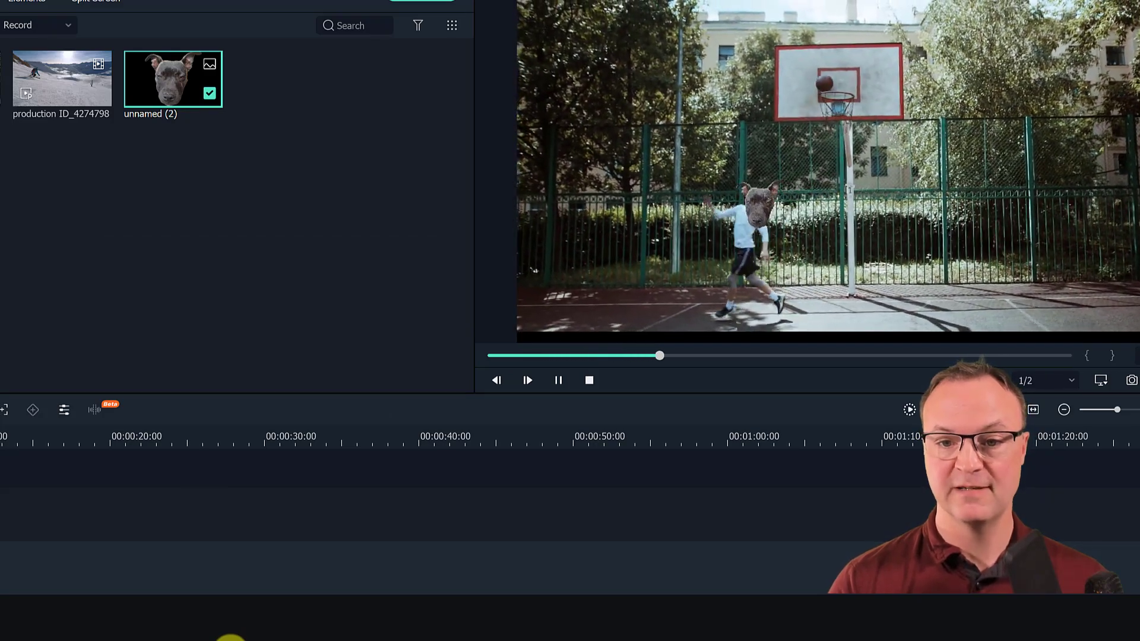
{"action": "key", "text": "space"}
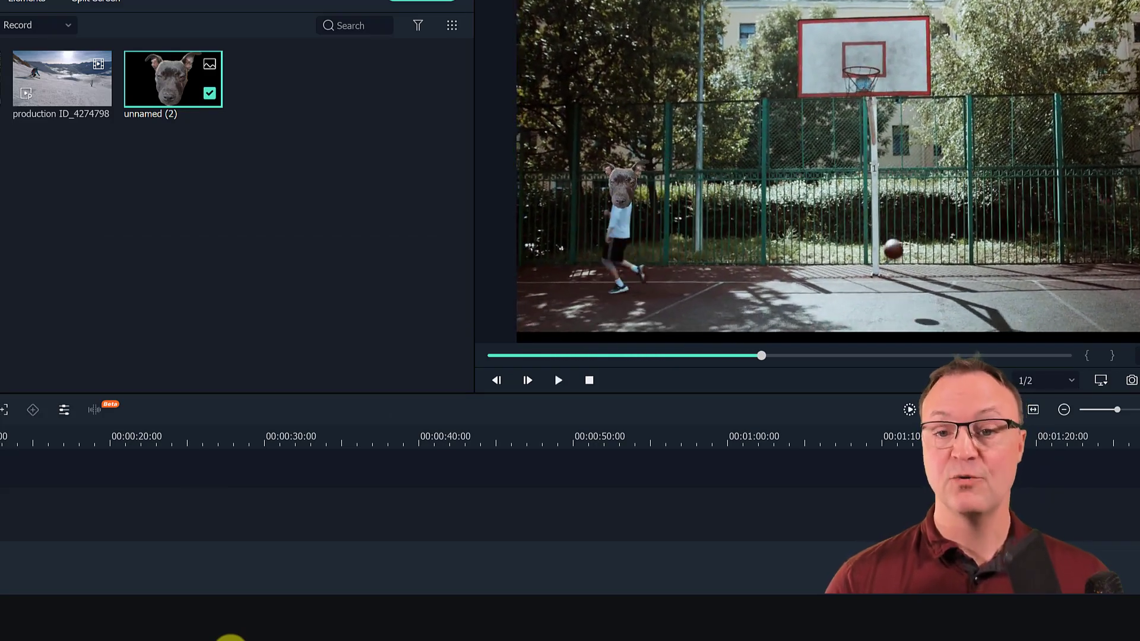